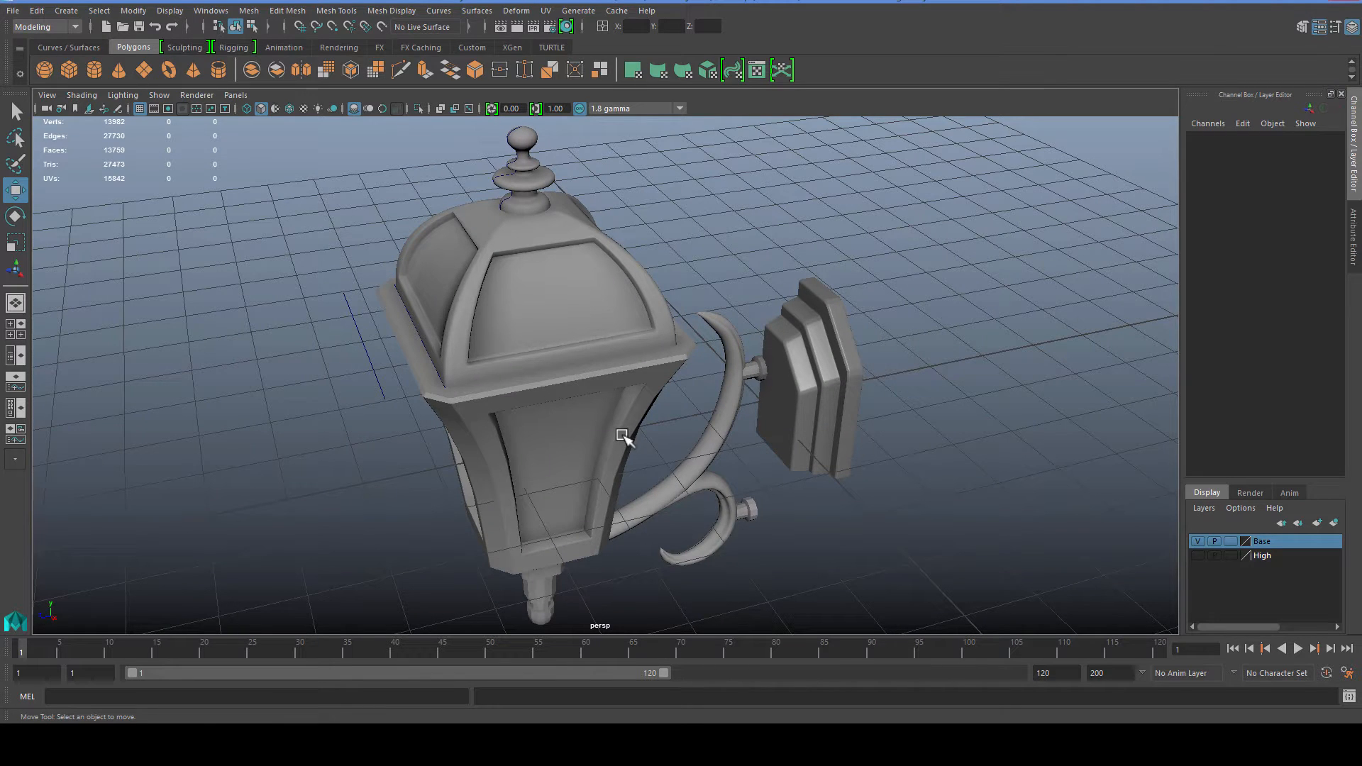
Step: Examine the base wall sconce from several angles, then inspect the wireframe topology of its stepped wall plate
alt+drag(578, 463, 667, 472)
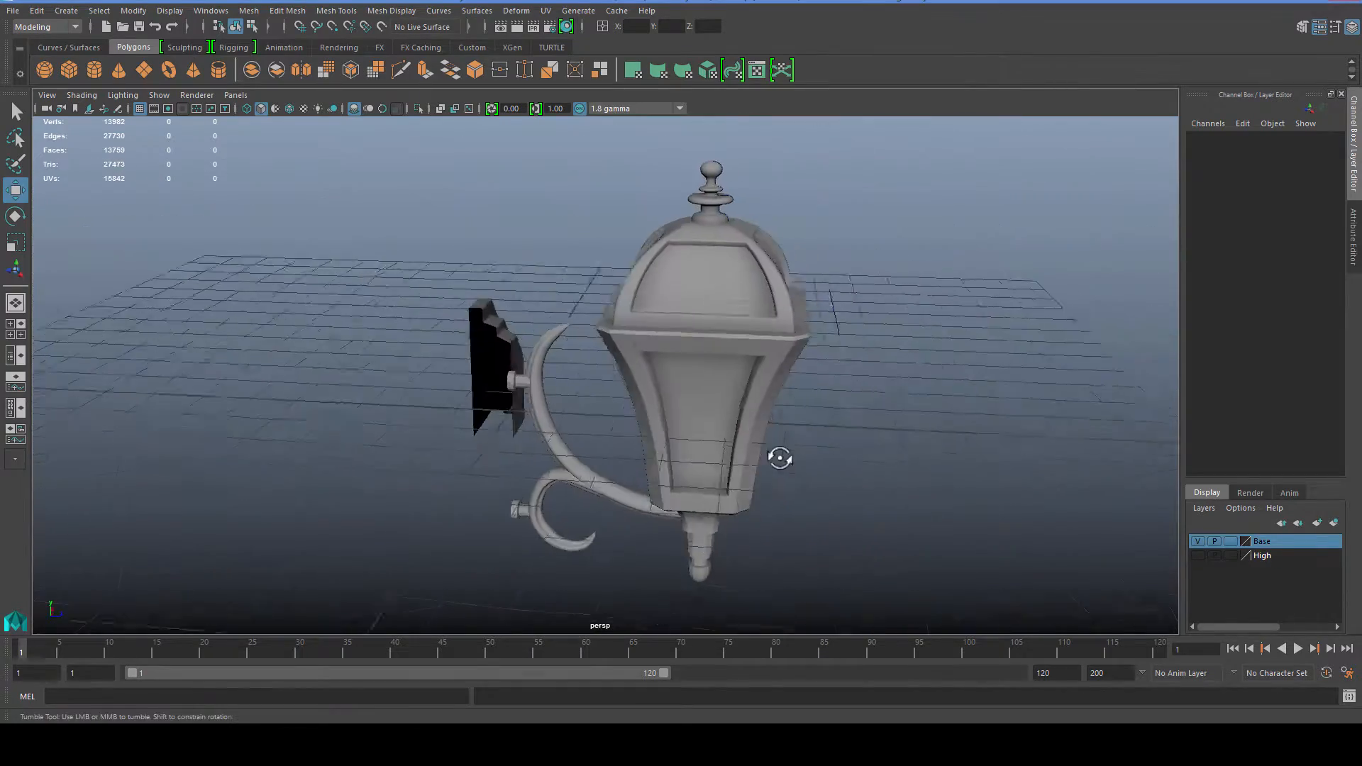
alt+drag(780, 459, 798, 453)
scroll(730, 325, up, 3)
alt+drag(603, 348, 781, 404)
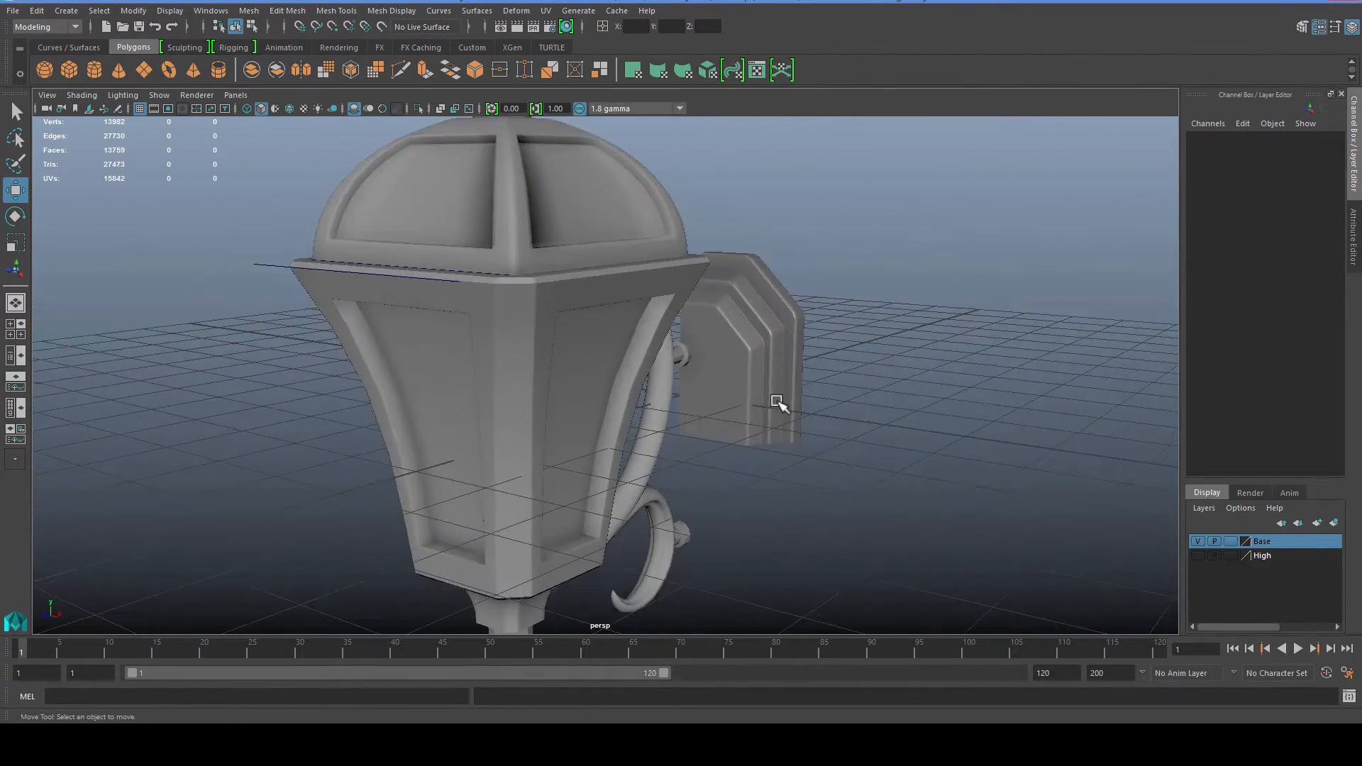
click(781, 419)
alt+drag(785, 462, 810, 450)
scroll(729, 468, up, 3)
scroll(738, 457, up, 3)
alt+middle_drag(810, 450, 710, 429)
scroll(770, 282, up, 1)
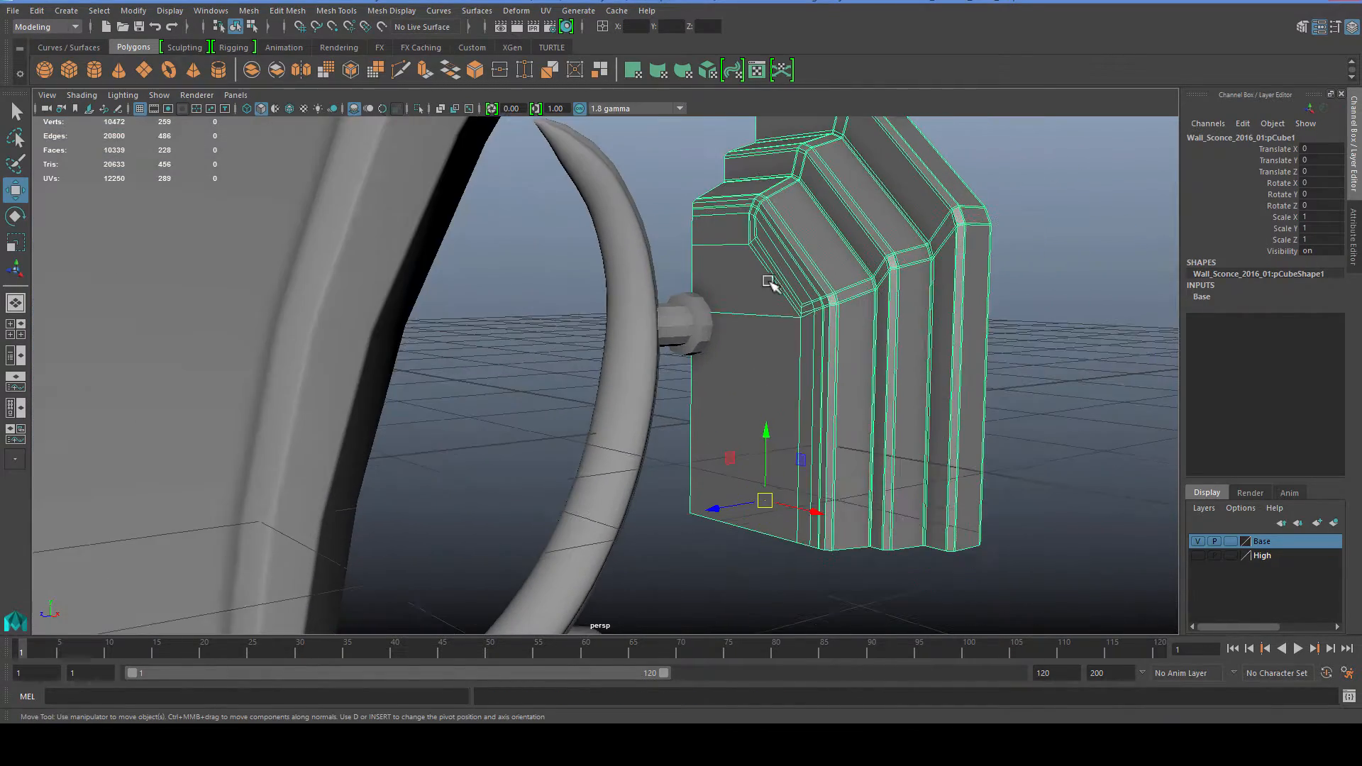
scroll(838, 333, up, 2)
alt+middle_drag(882, 322, 745, 386)
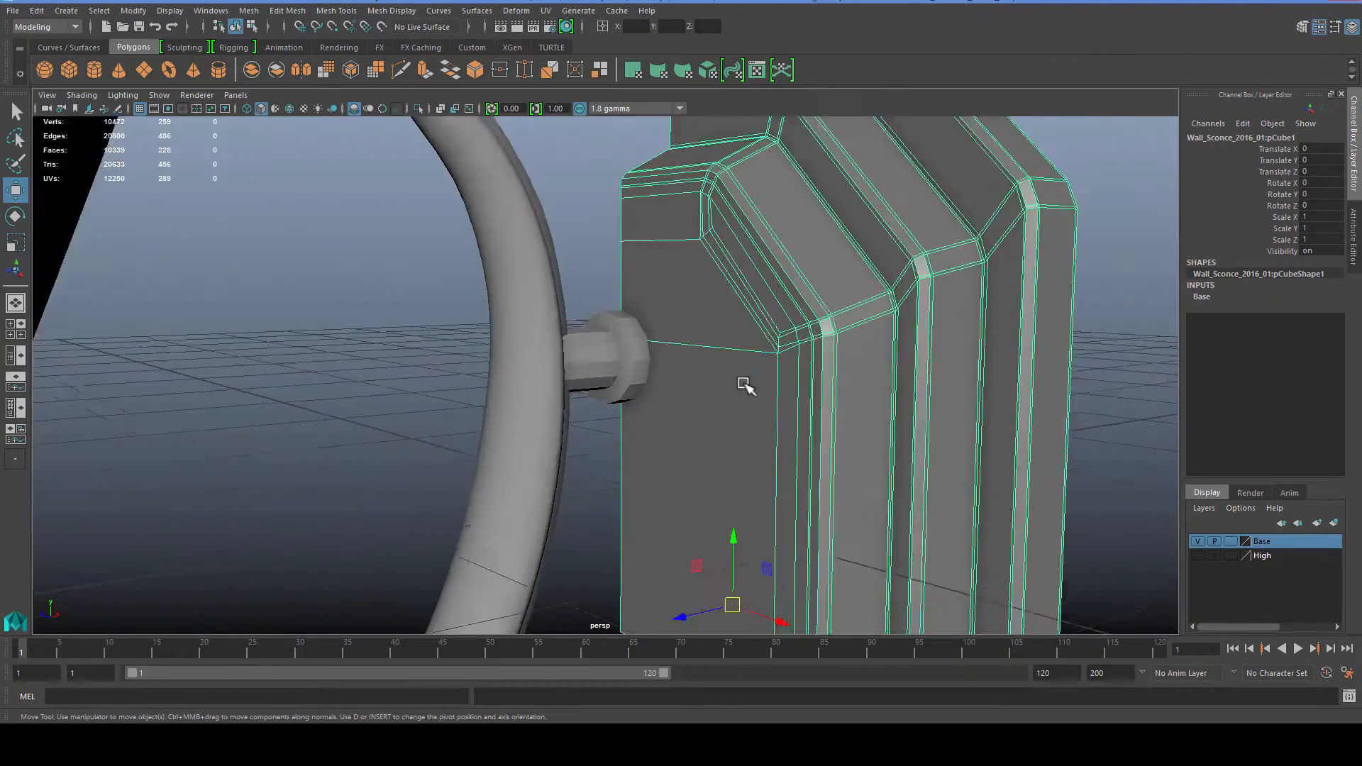
scroll(730, 404, down, 6)
Step: Inspect the wireframes of the base lantern's domed roof and tapered body, and view the whole model
click(458, 335)
click(395, 204)
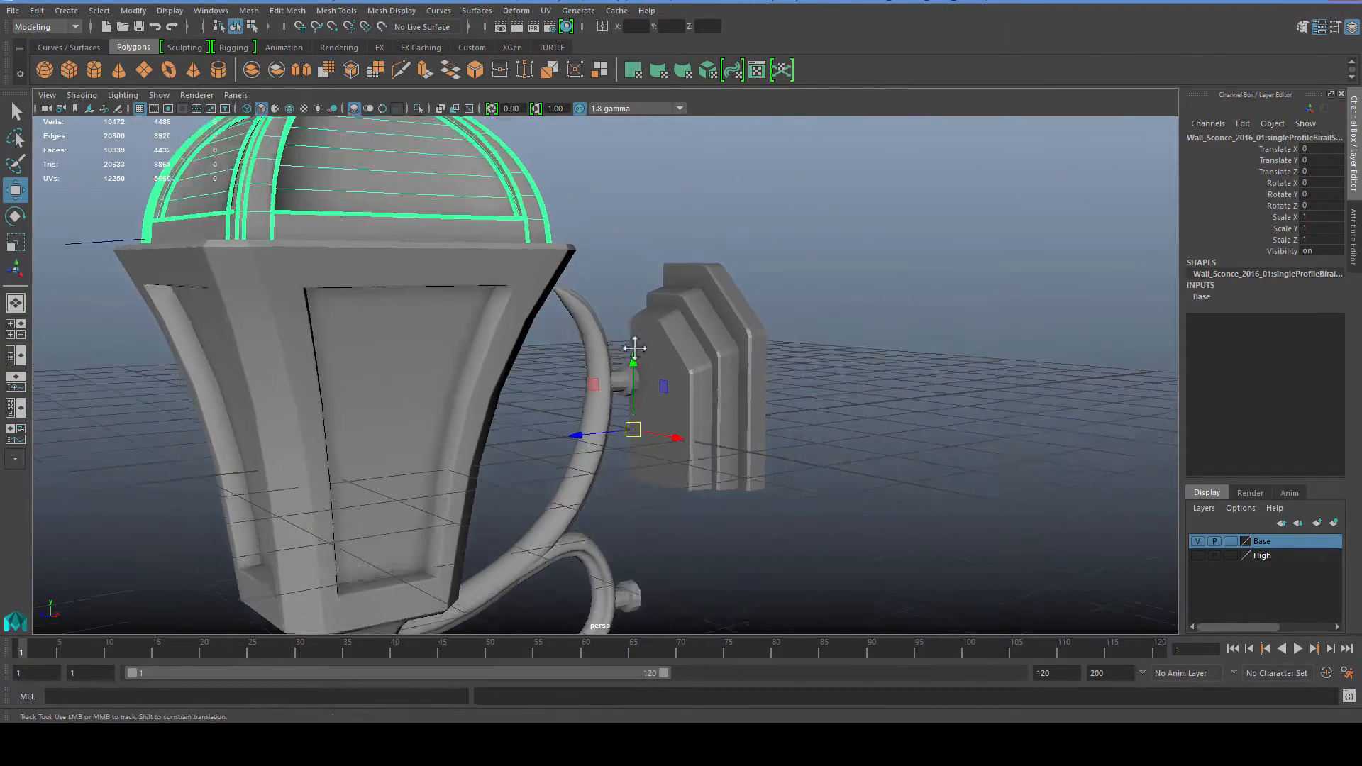
alt+drag(632, 350, 608, 381)
scroll(609, 344, down, 4)
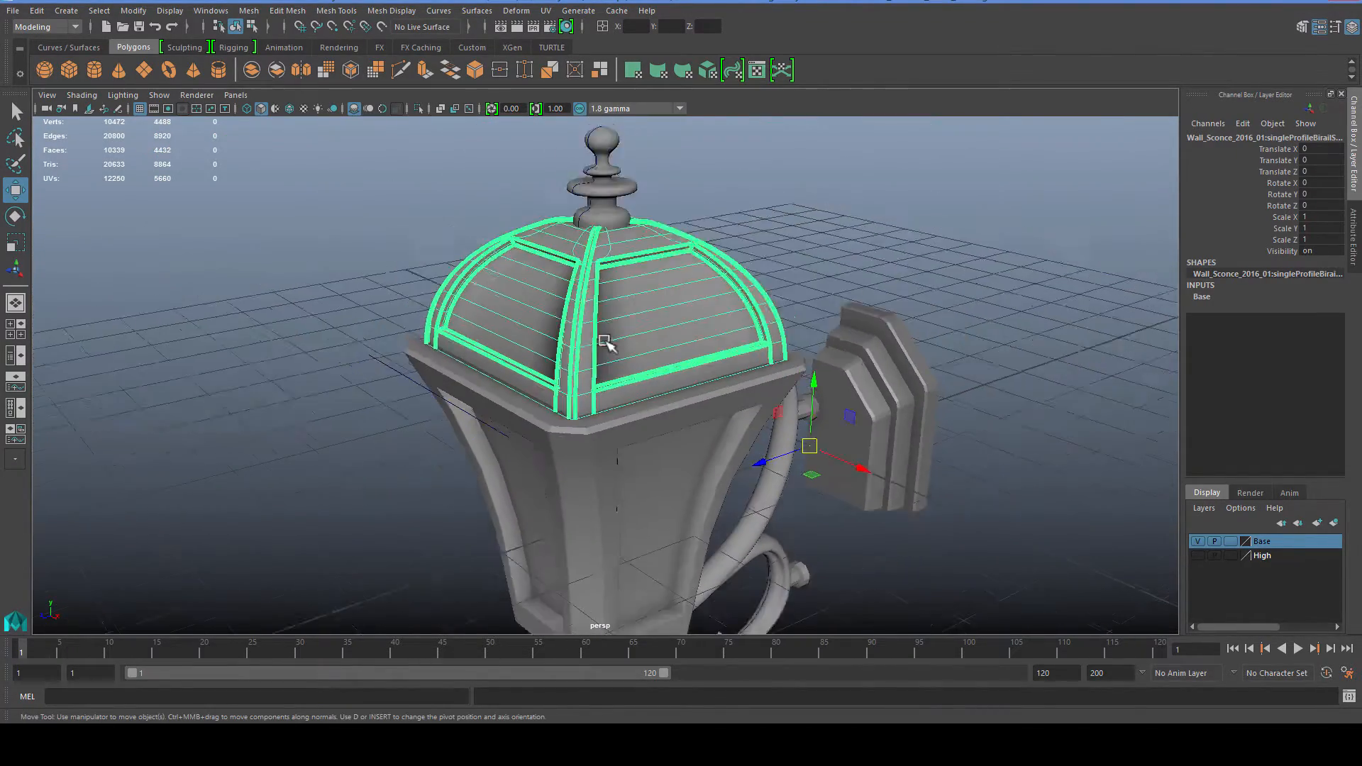
scroll(648, 379, up, 3)
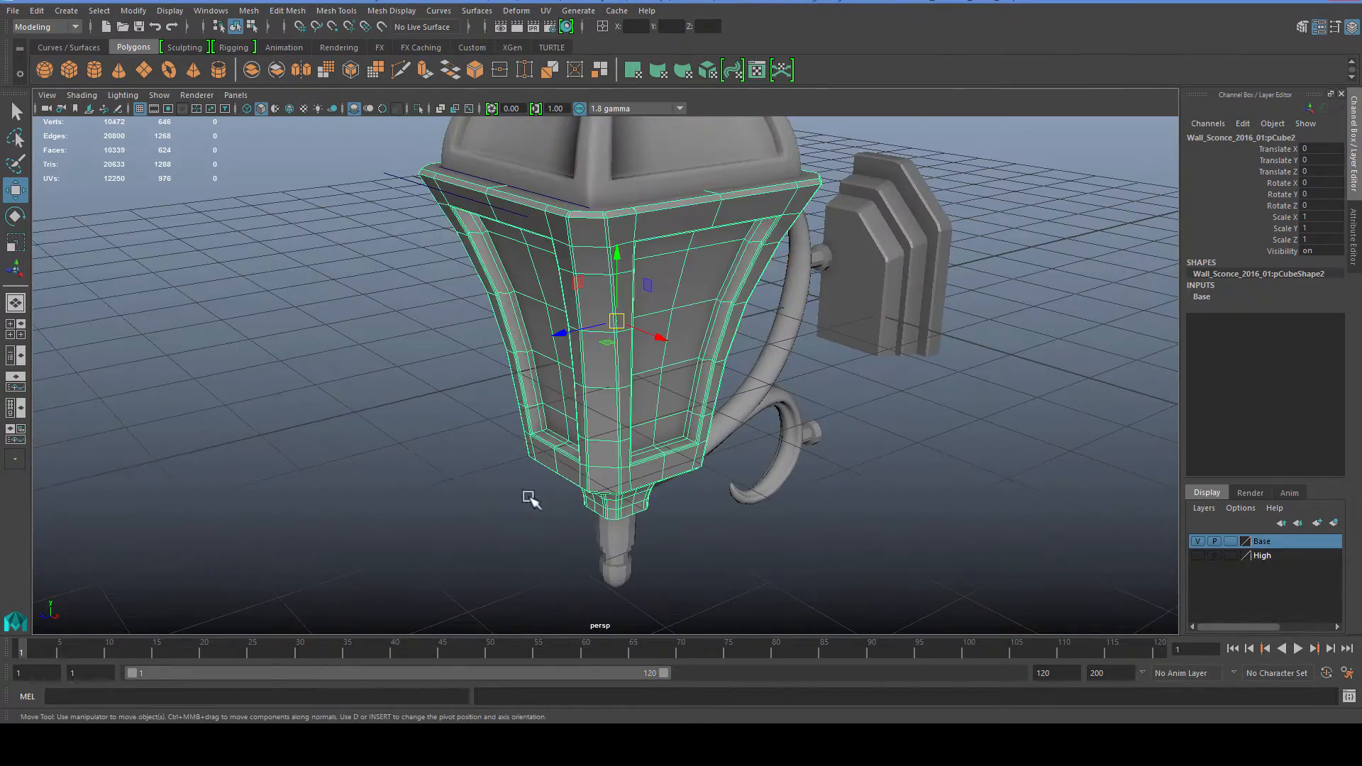
click(528, 498)
scroll(517, 501, down, 3)
alt+drag(526, 485, 381, 486)
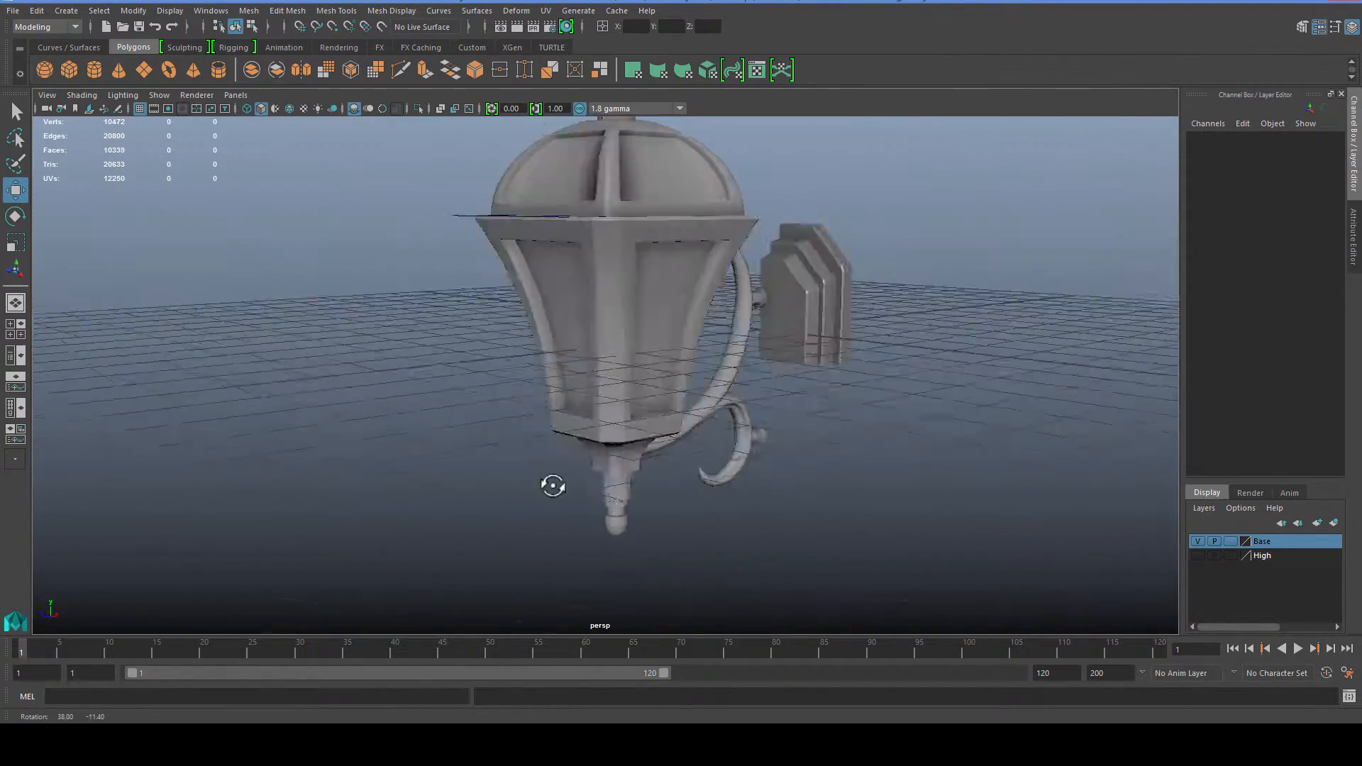
alt+drag(464, 435, 522, 405)
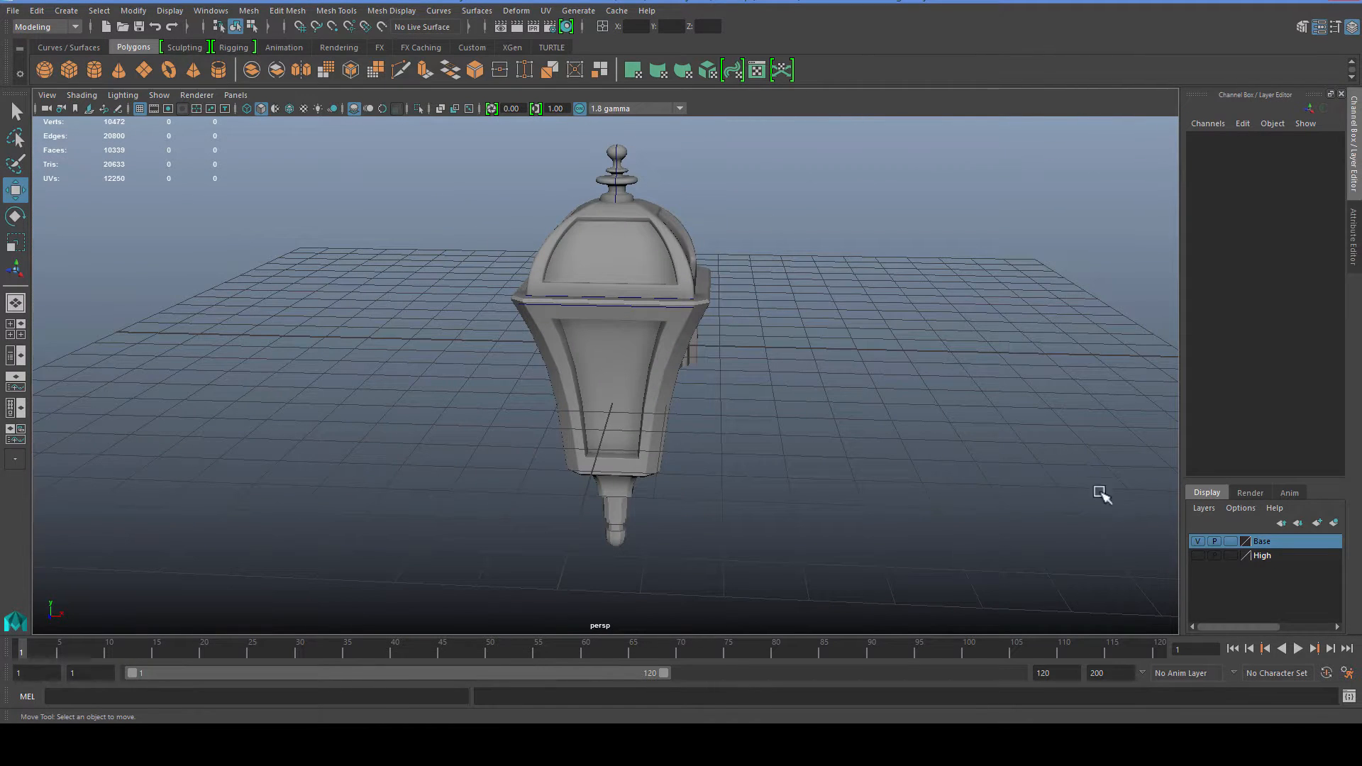
Step: Hide the Base layer, show the High layer, and turn off the viewport grid
click(1198, 556)
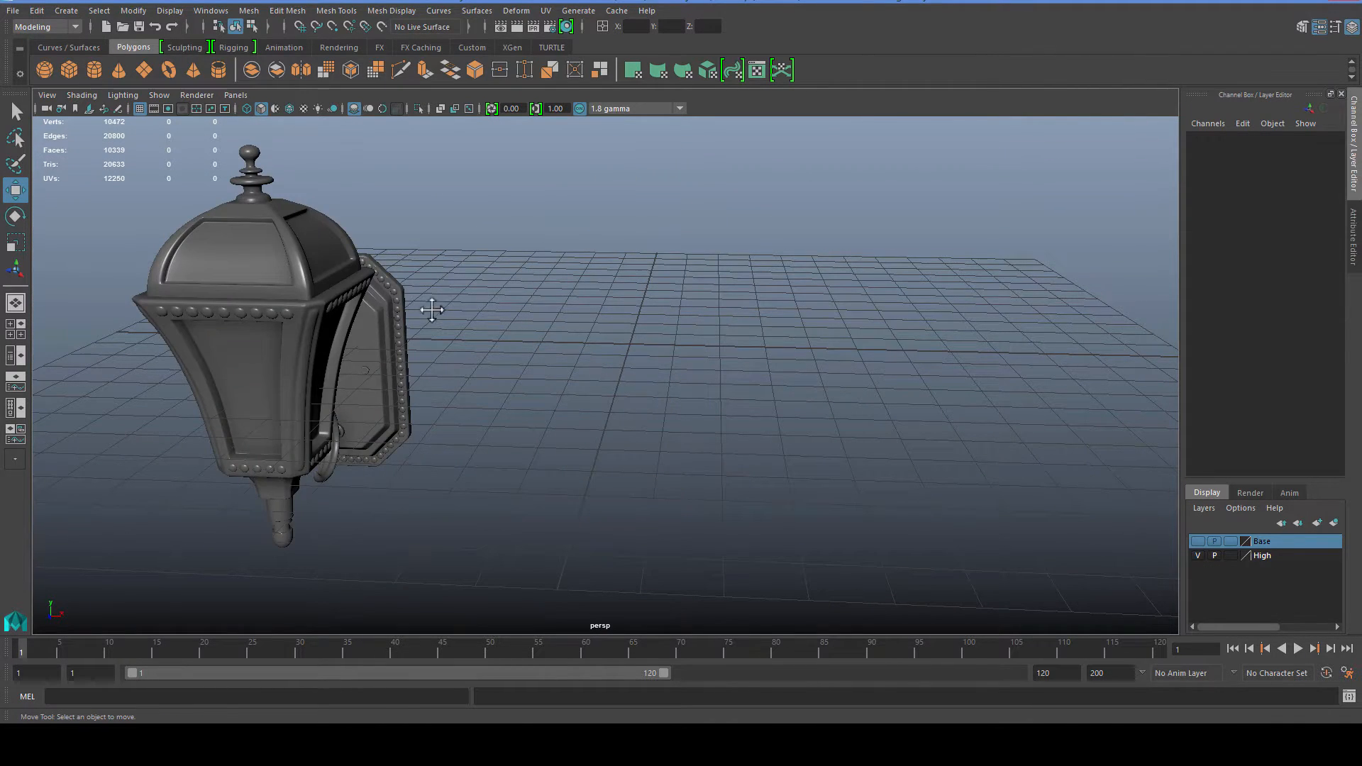
alt+drag(426, 304, 766, 398)
click(159, 95)
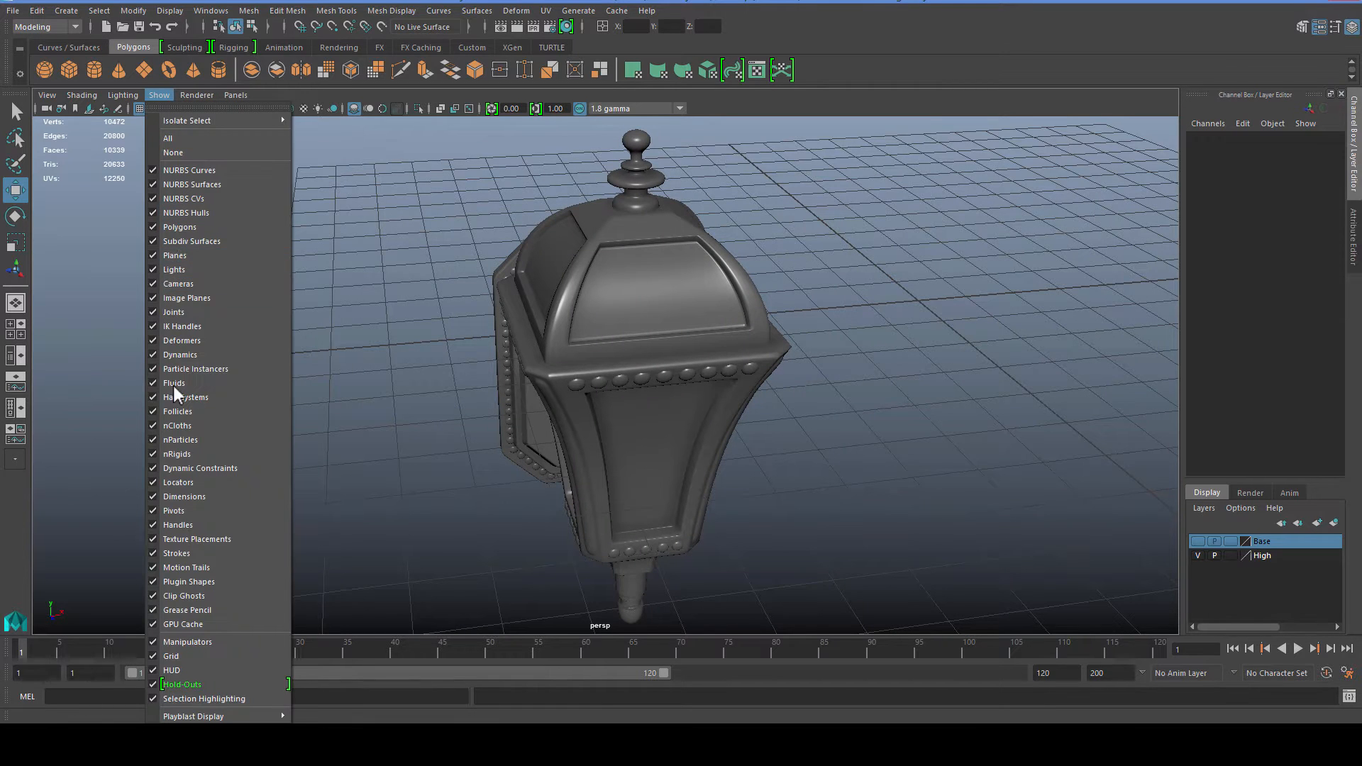
click(178, 657)
alt+drag(471, 404, 605, 310)
scroll(582, 418, down, 3)
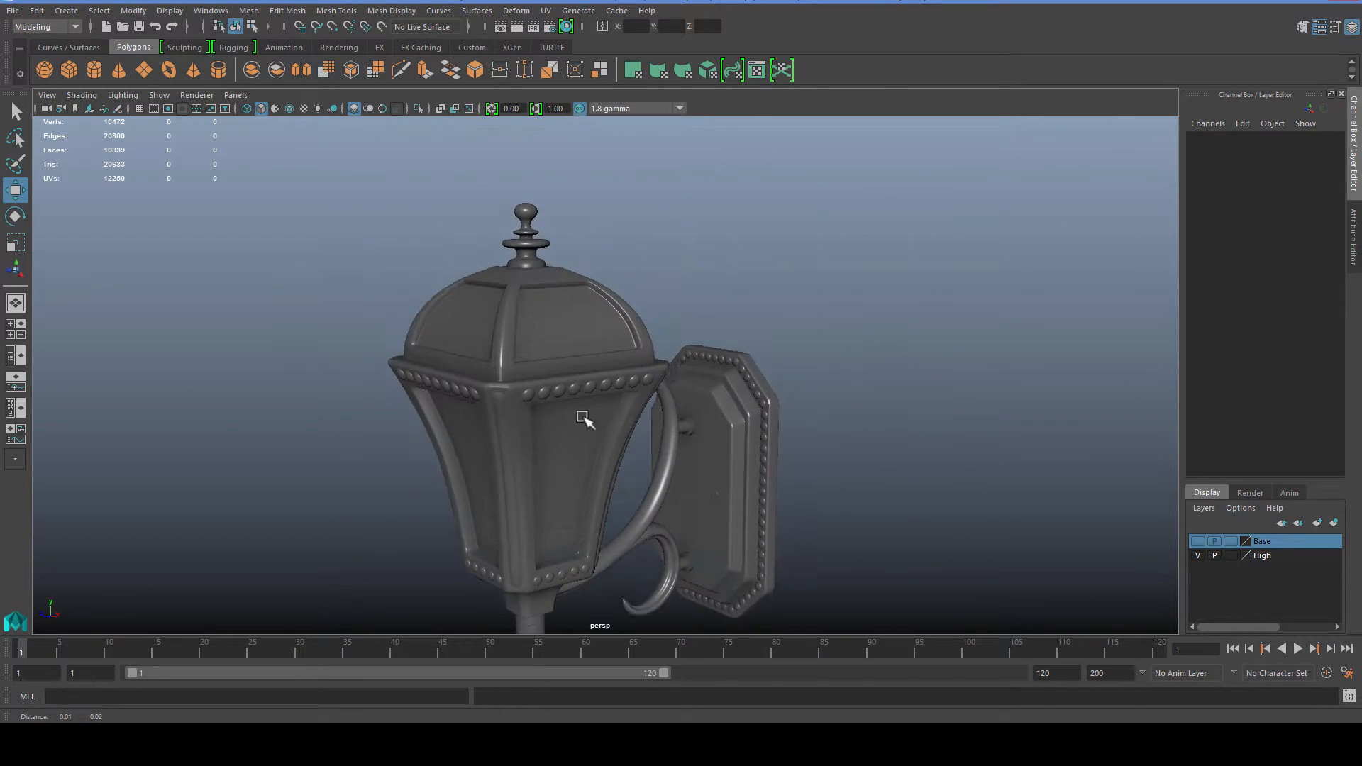
alt+drag(582, 419, 578, 304)
Step: Examine the rows of round studs around the wall plate and along the lantern body's edges
click(557, 316)
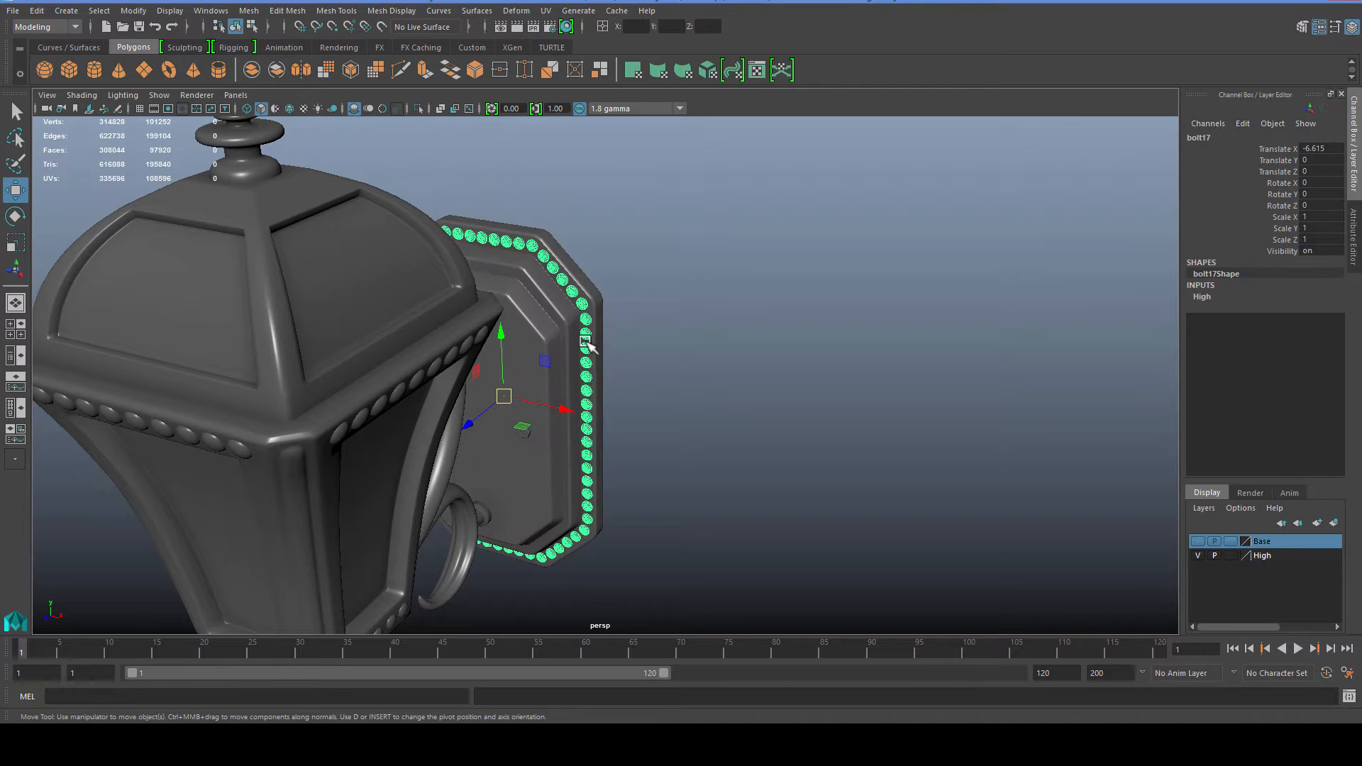
key(f)
scroll(589, 345, down, 3)
click(414, 376)
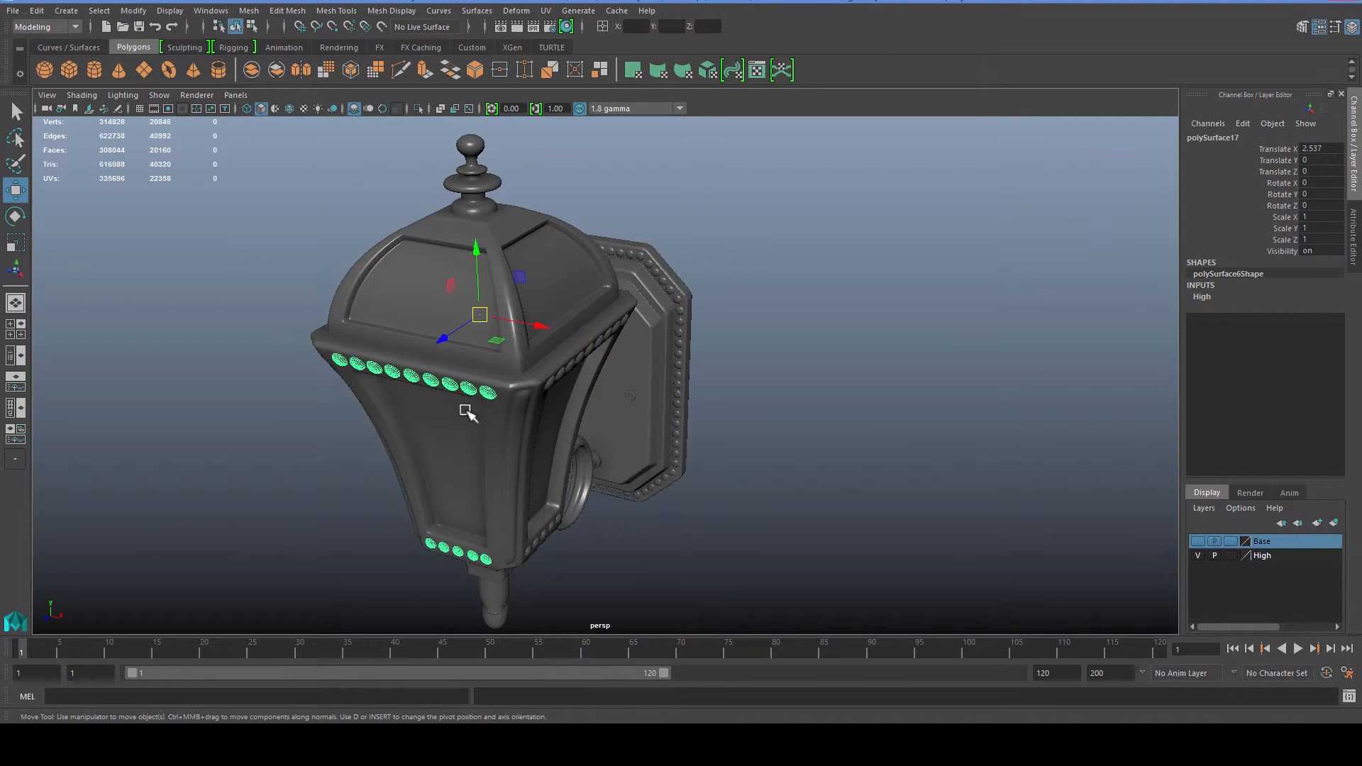
scroll(467, 412, up, 4)
alt+drag(466, 413, 465, 417)
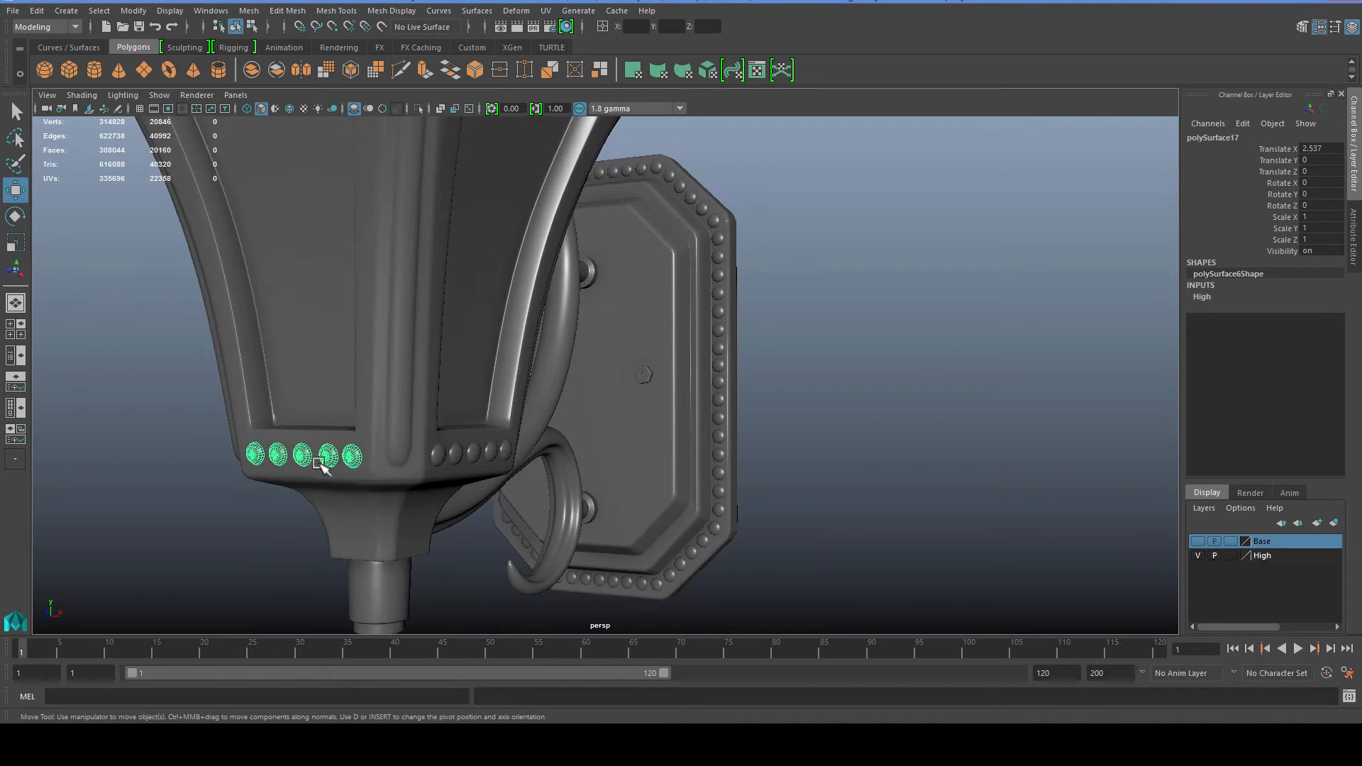
click(429, 455)
click(440, 456)
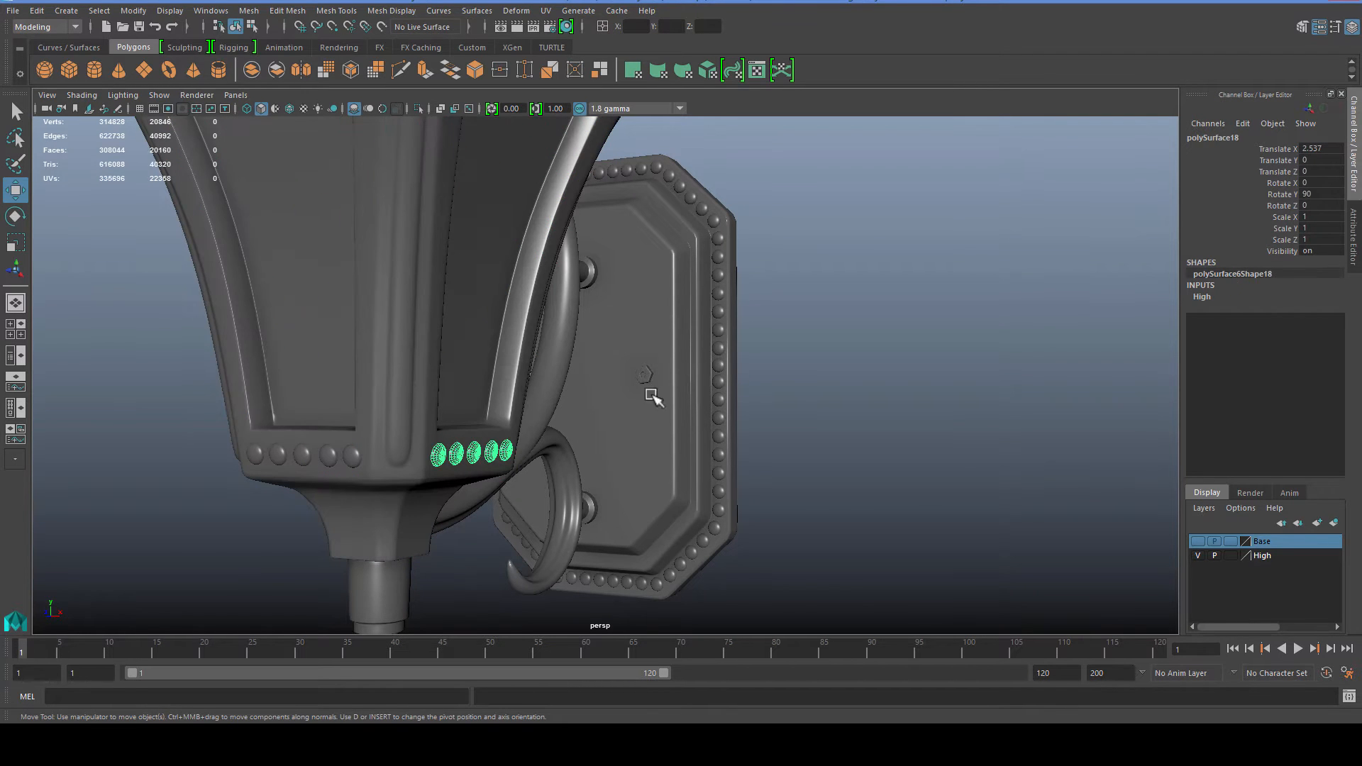
Step: Select the wall plate's studs, inspect them in wireframe display, and return to shaded display
click(718, 368)
scroll(720, 368, up, 7)
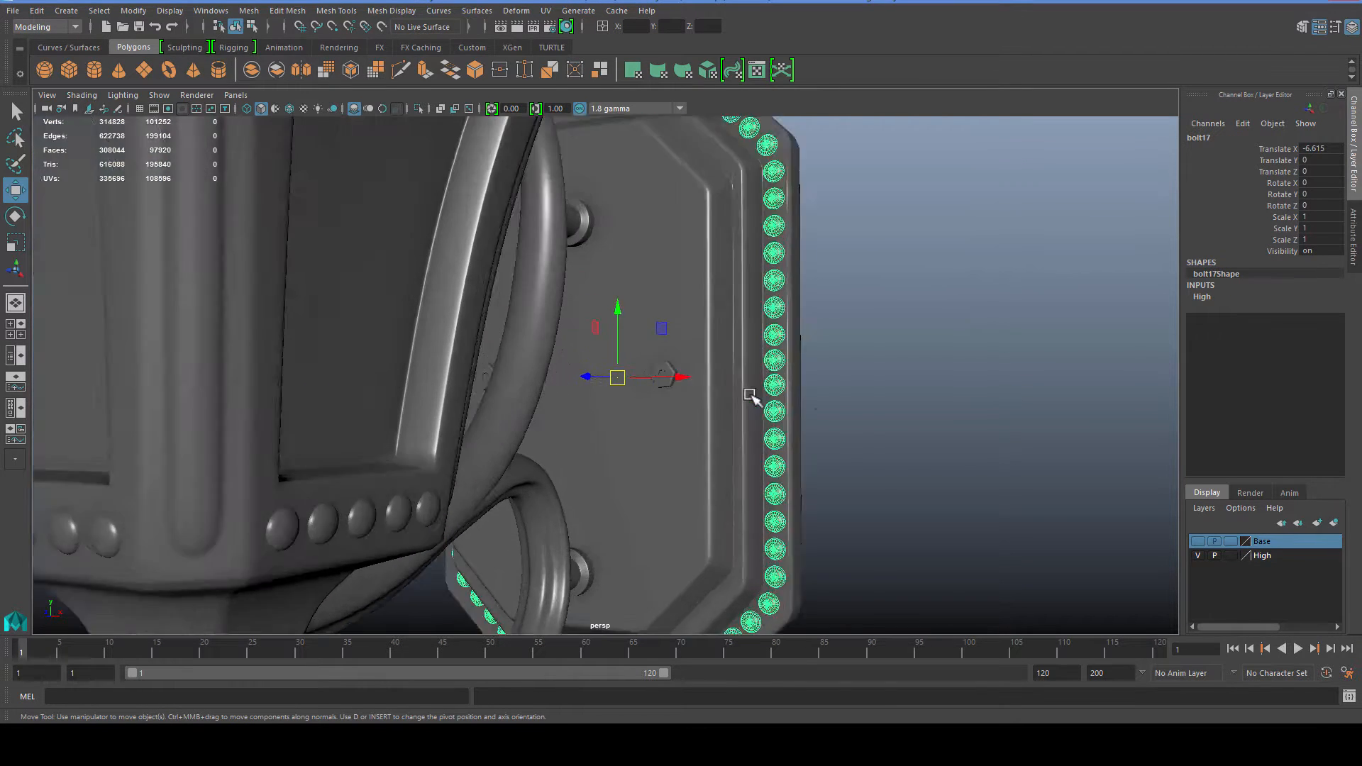
alt+drag(867, 363, 684, 397)
scroll(800, 385, up, 5)
key(4)
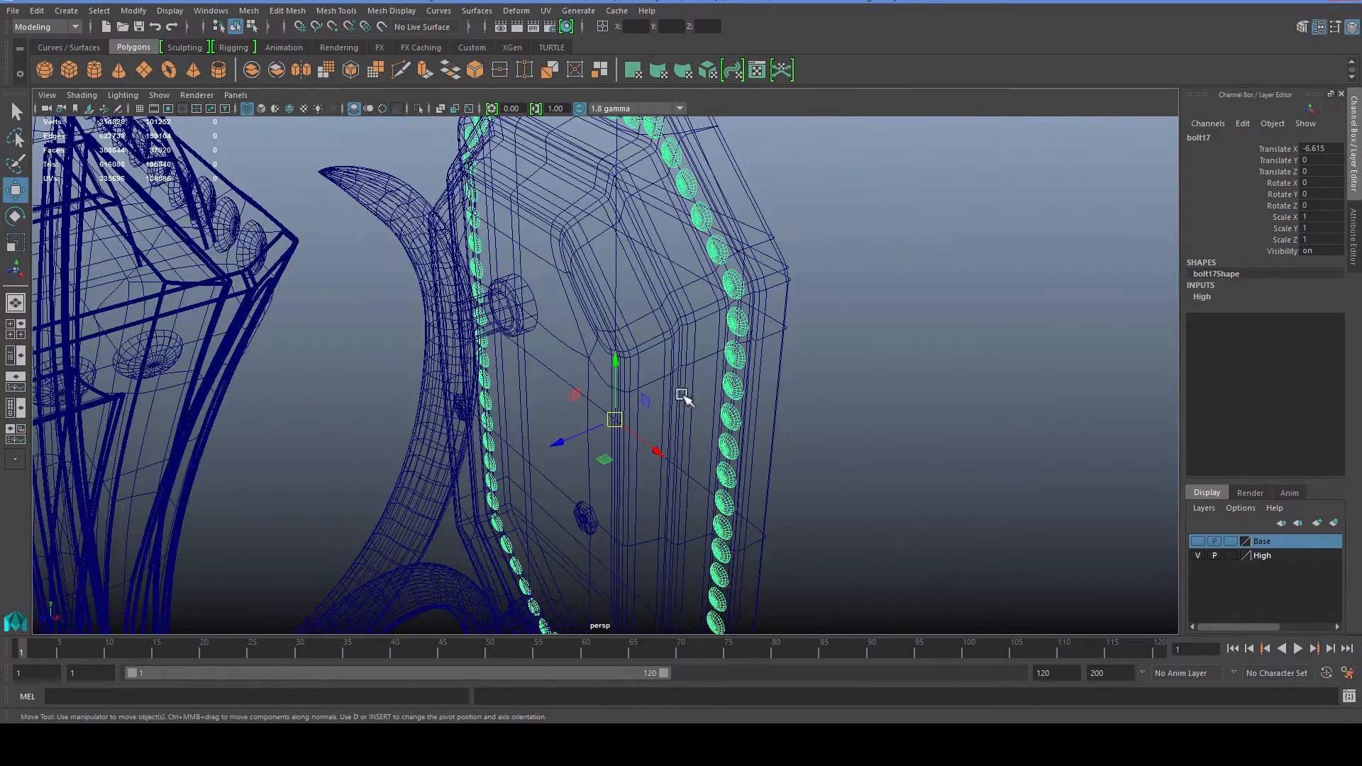
key(4)
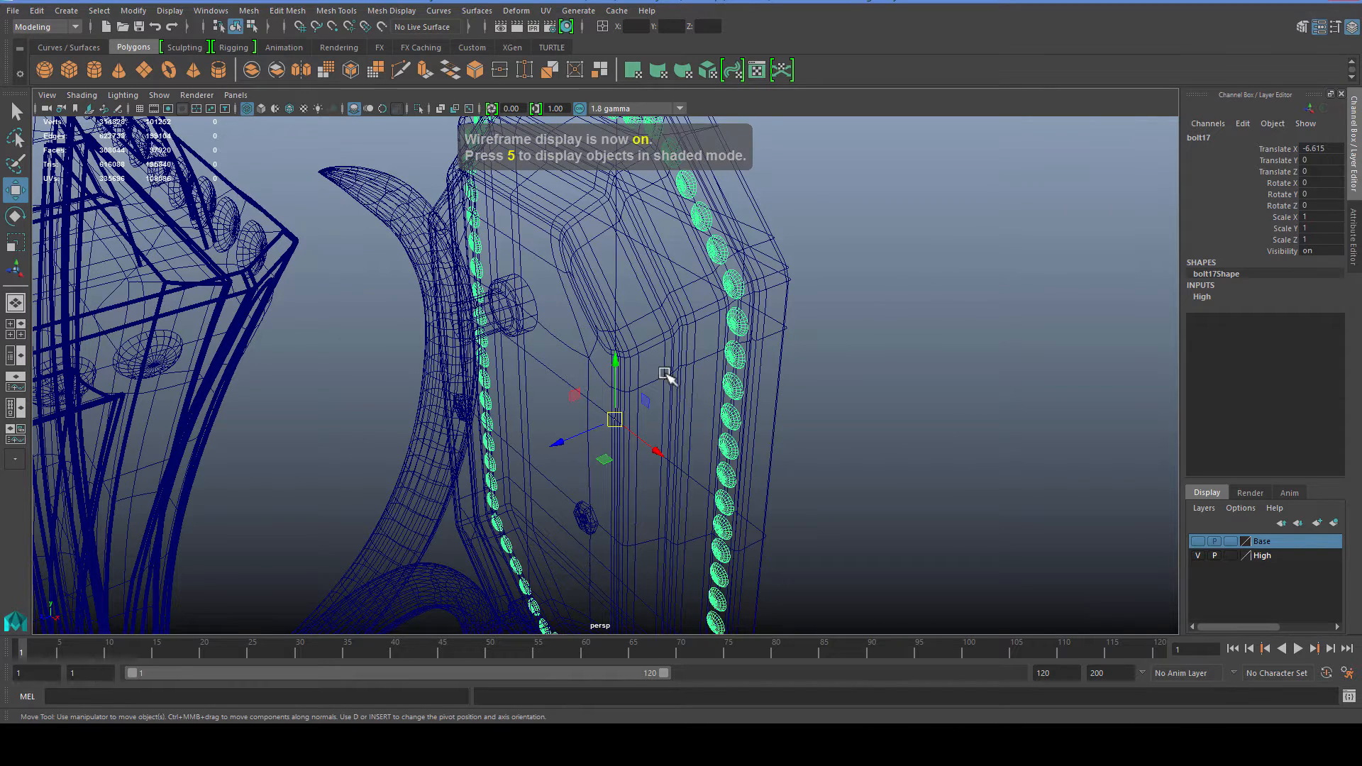
key(5)
Step: Frame the hexagonal bolt on the wall plate and inspect its wireframe
alt+drag(630, 422, 700, 371)
click(704, 372)
key(f)
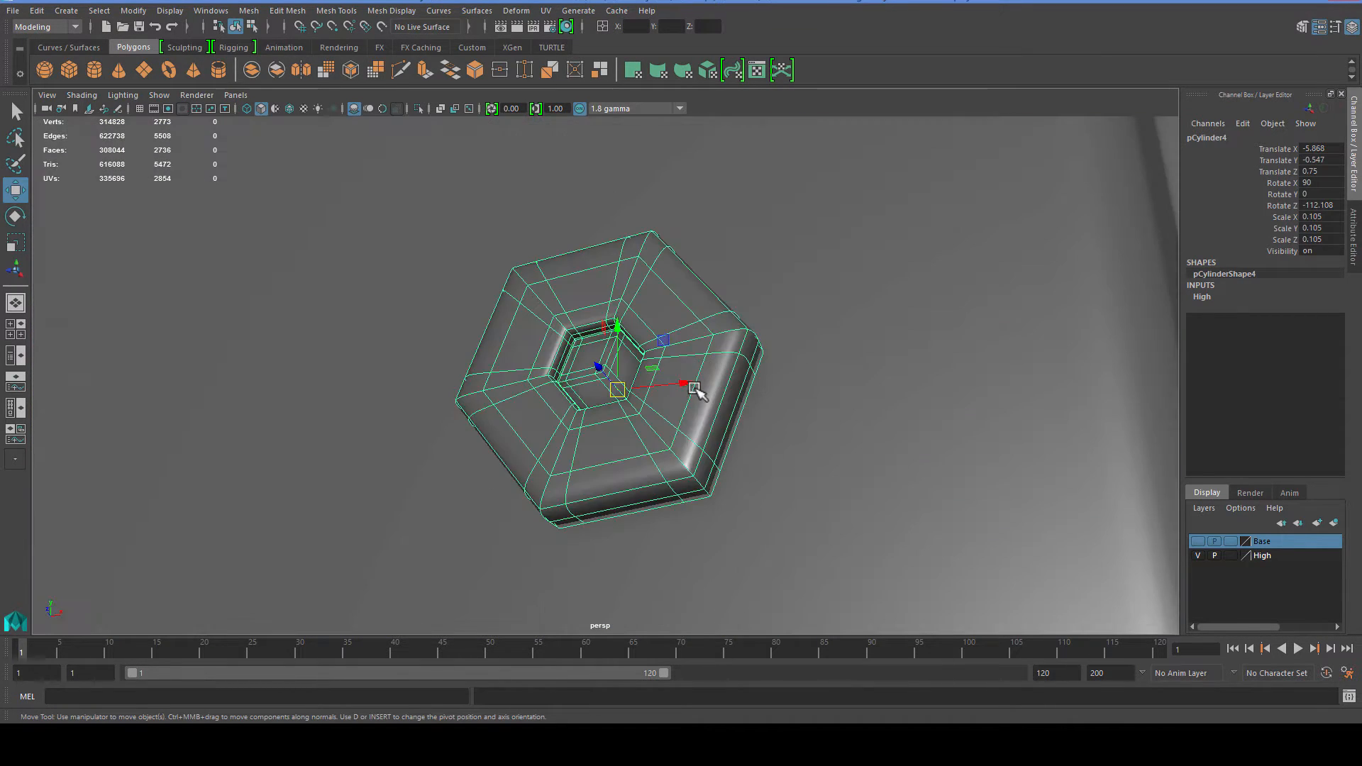
scroll(693, 391, up, 3)
scroll(643, 395, down, 6)
scroll(1050, 326, down, 3)
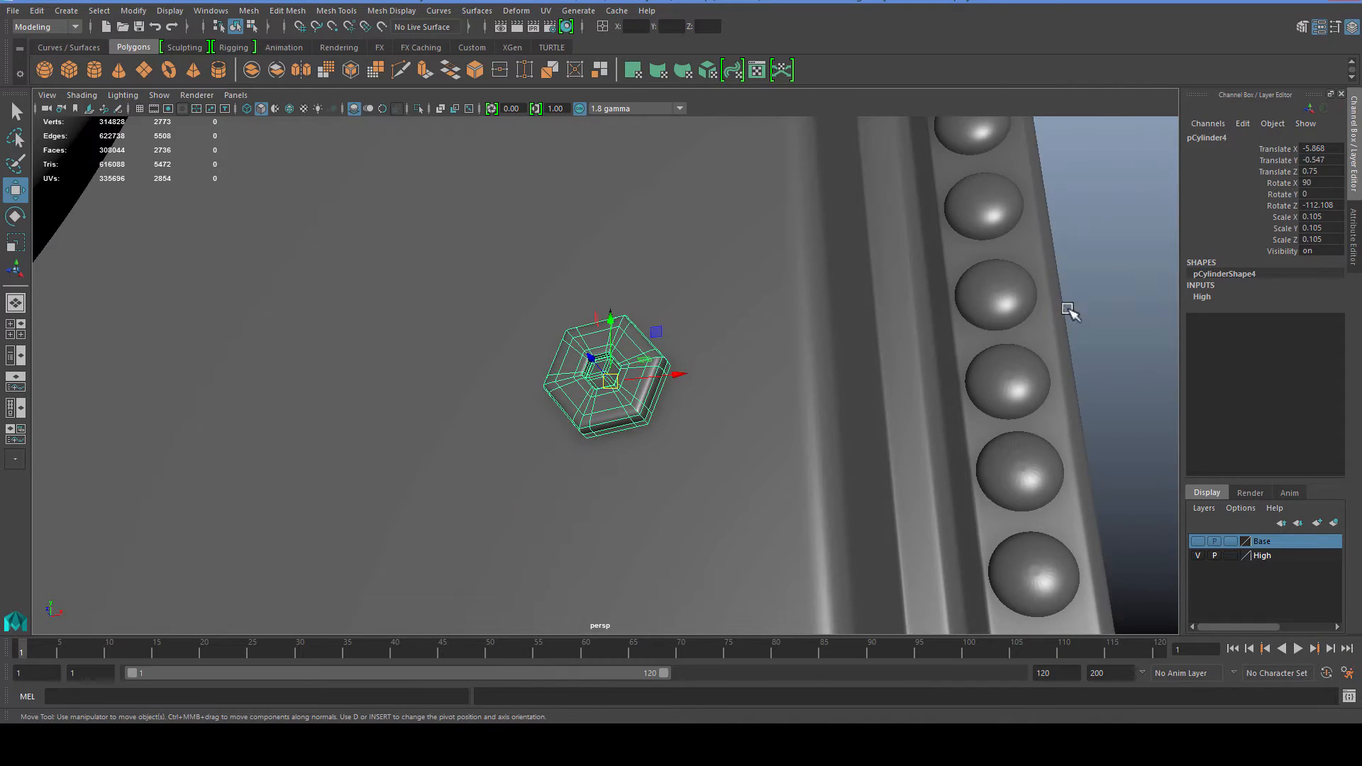
Step: Select the high-poly wall plate and examine its edge flow from the side
click(760, 386)
scroll(724, 405, up, 3)
alt+drag(679, 432, 605, 438)
scroll(605, 438, down, 8)
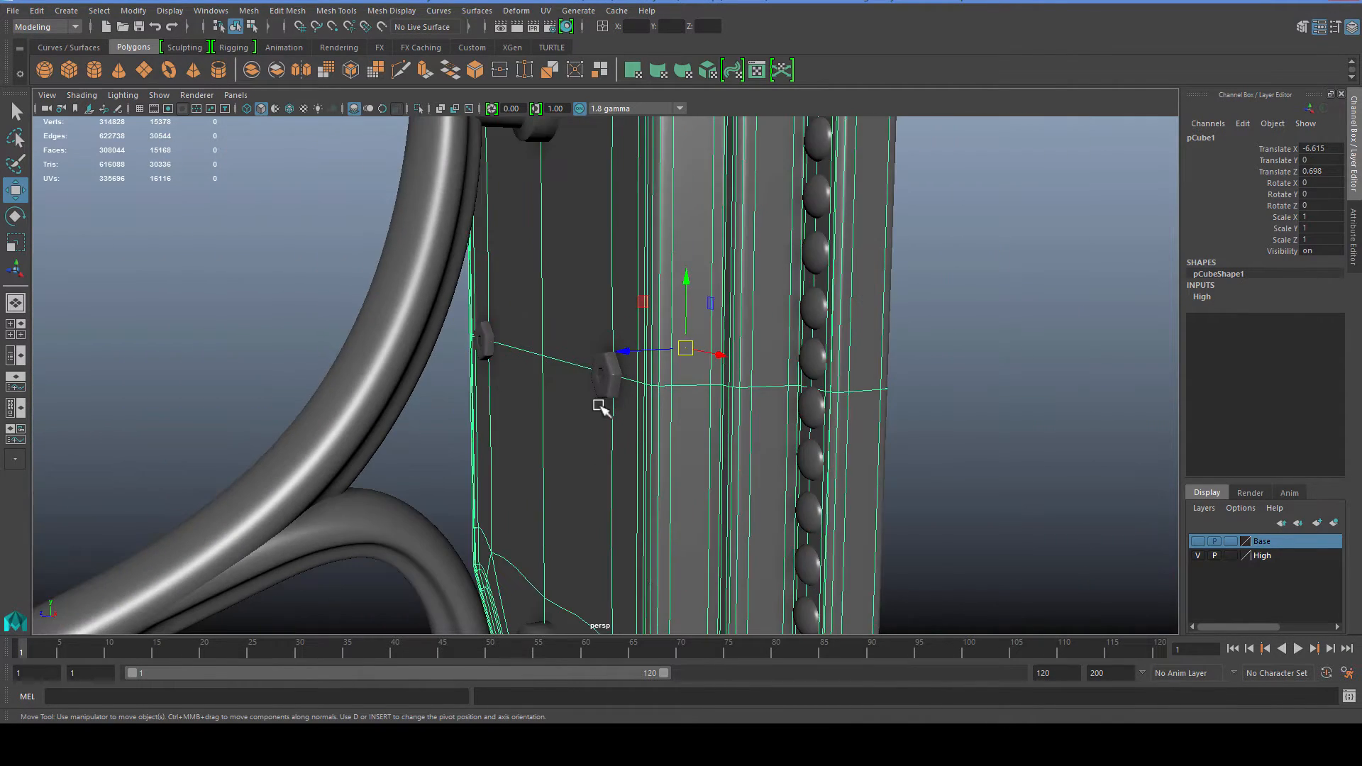
alt+middle_drag(602, 407, 677, 529)
scroll(699, 472, down, 3)
scroll(617, 305, up, 4)
Step: Compare the cylindrical connector between the arm and wall plate with smooth mesh preview off and on
click(606, 297)
alt+middle_drag(625, 314, 625, 382)
scroll(625, 381, up, 6)
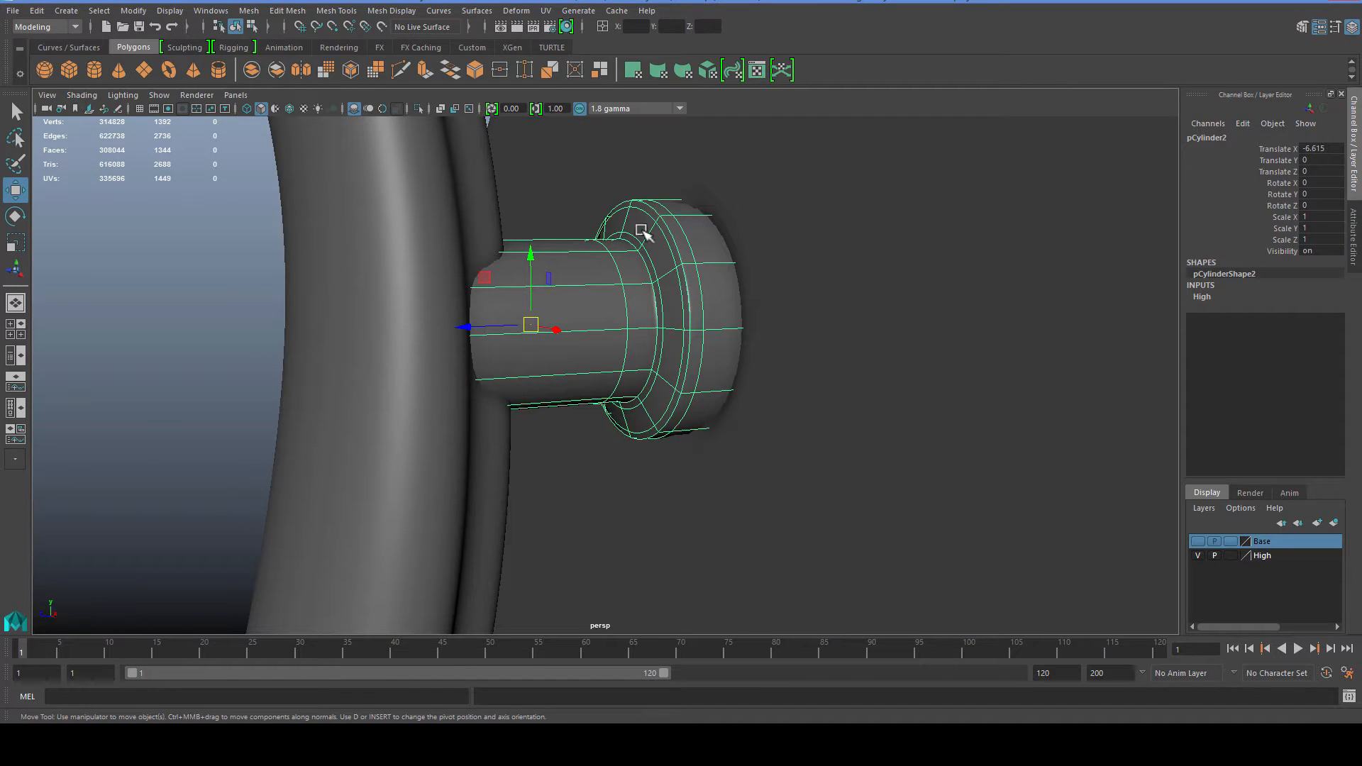
key(1)
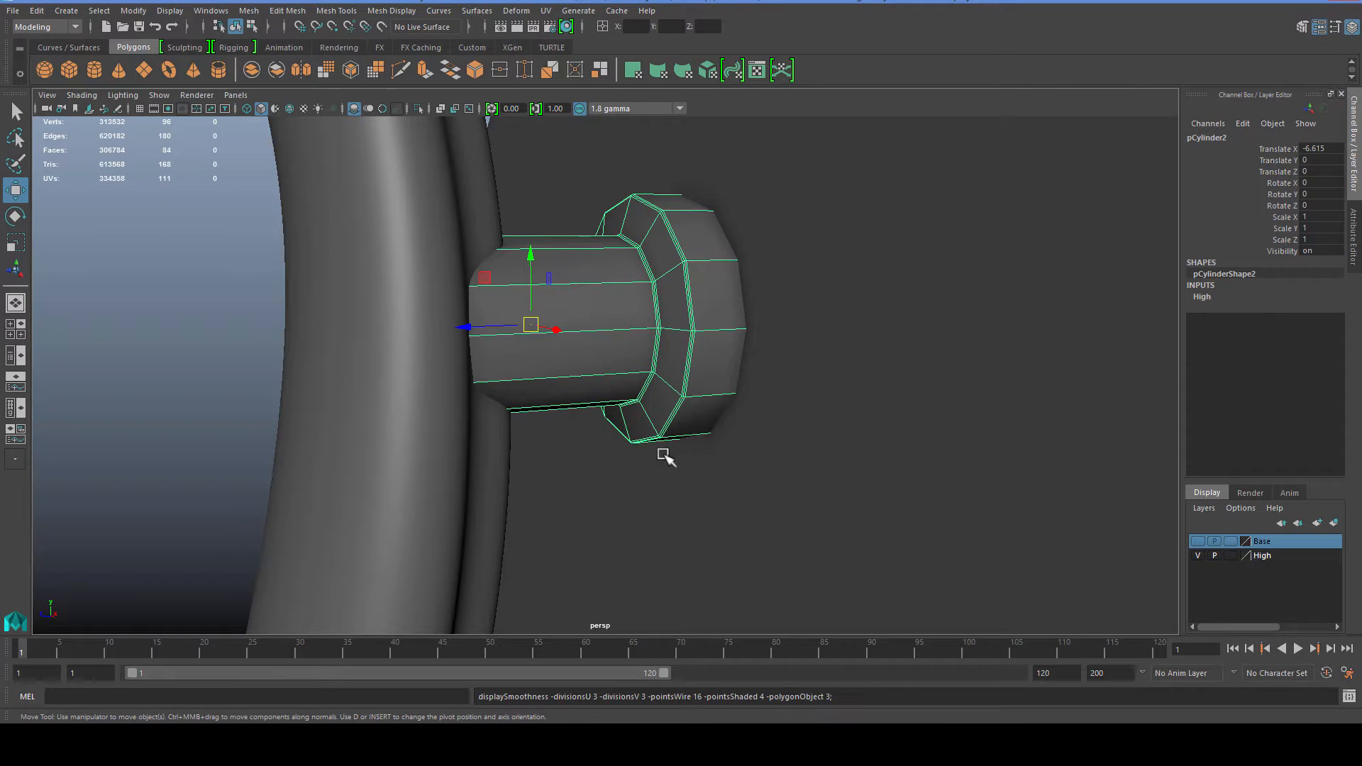
scroll(648, 395, down, 6)
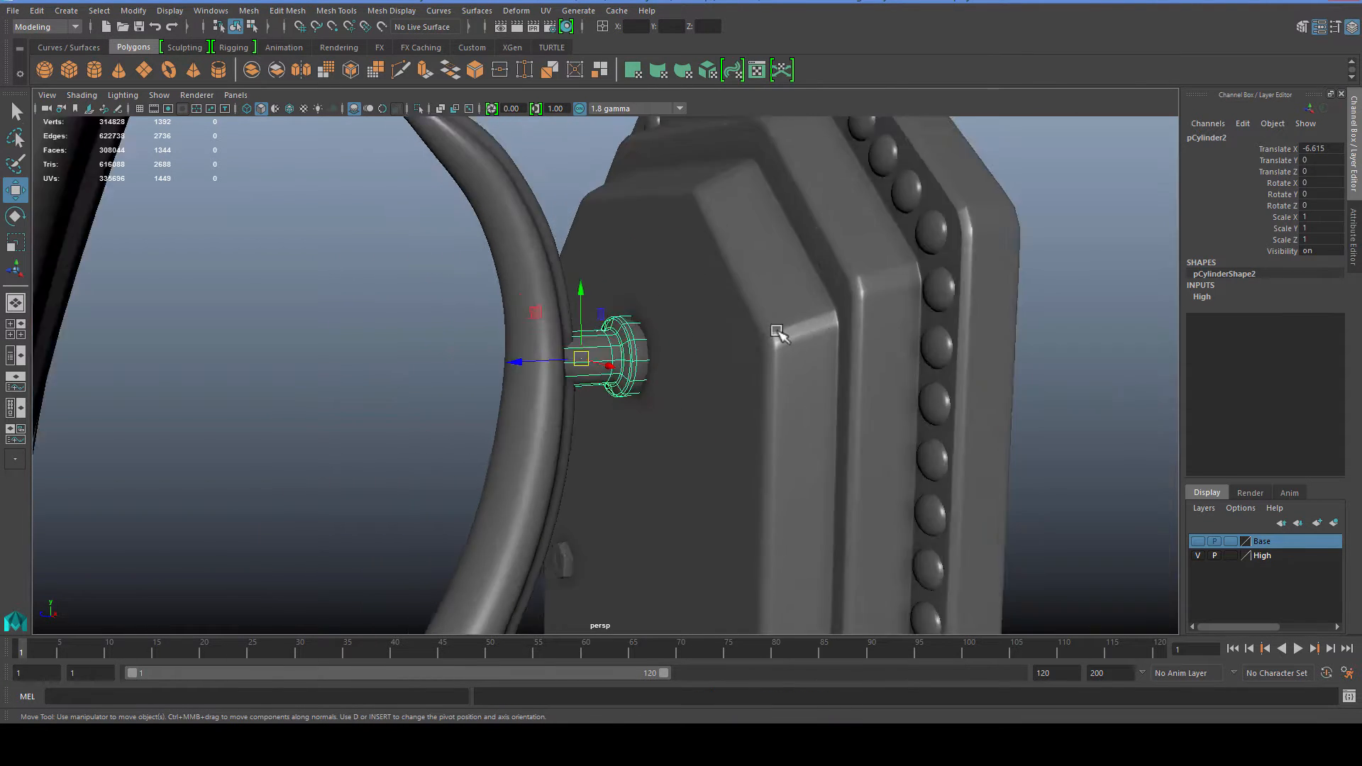
Step: Turn off smooth mesh preview on the high-poly wall plate and examine its support edges from front and back
scroll(719, 342, down, 5)
click(715, 365)
scroll(717, 356, up, 5)
key(1)
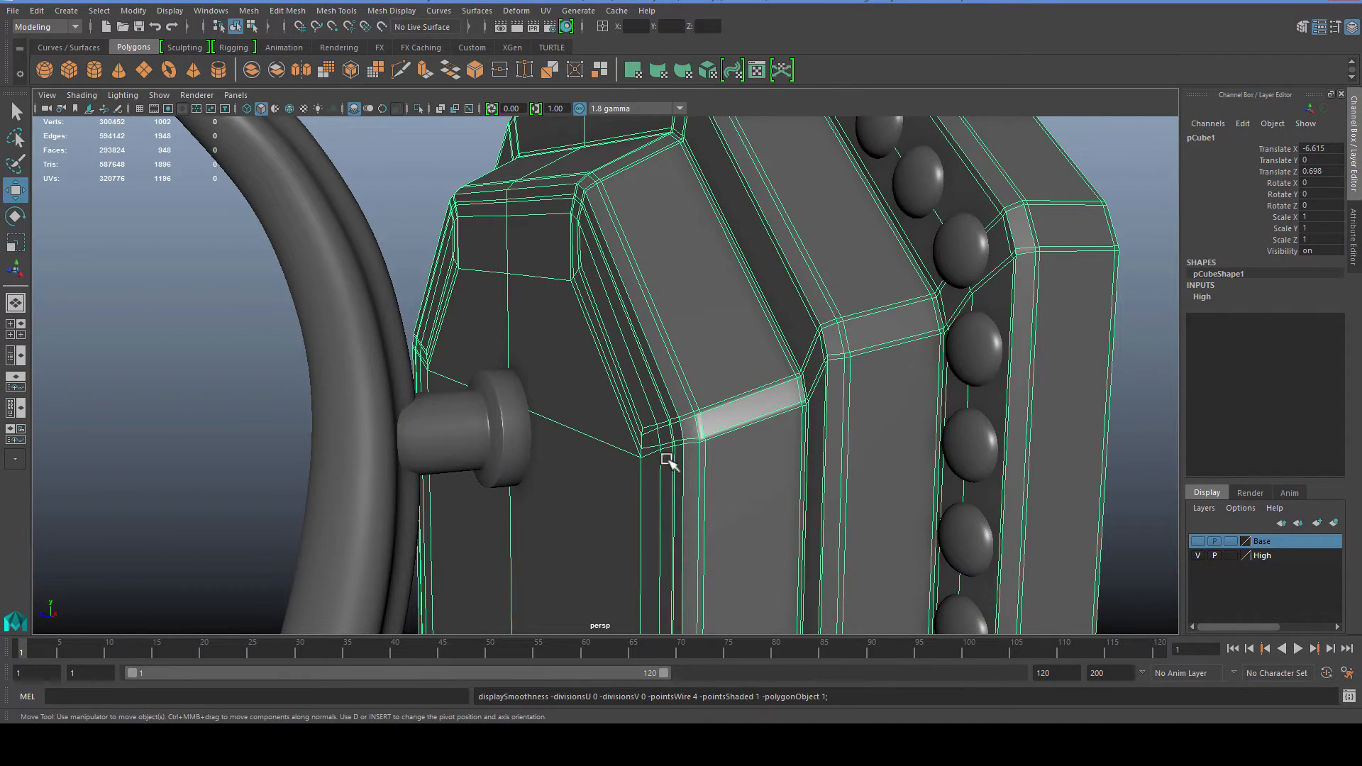
alt+drag(667, 460, 570, 324)
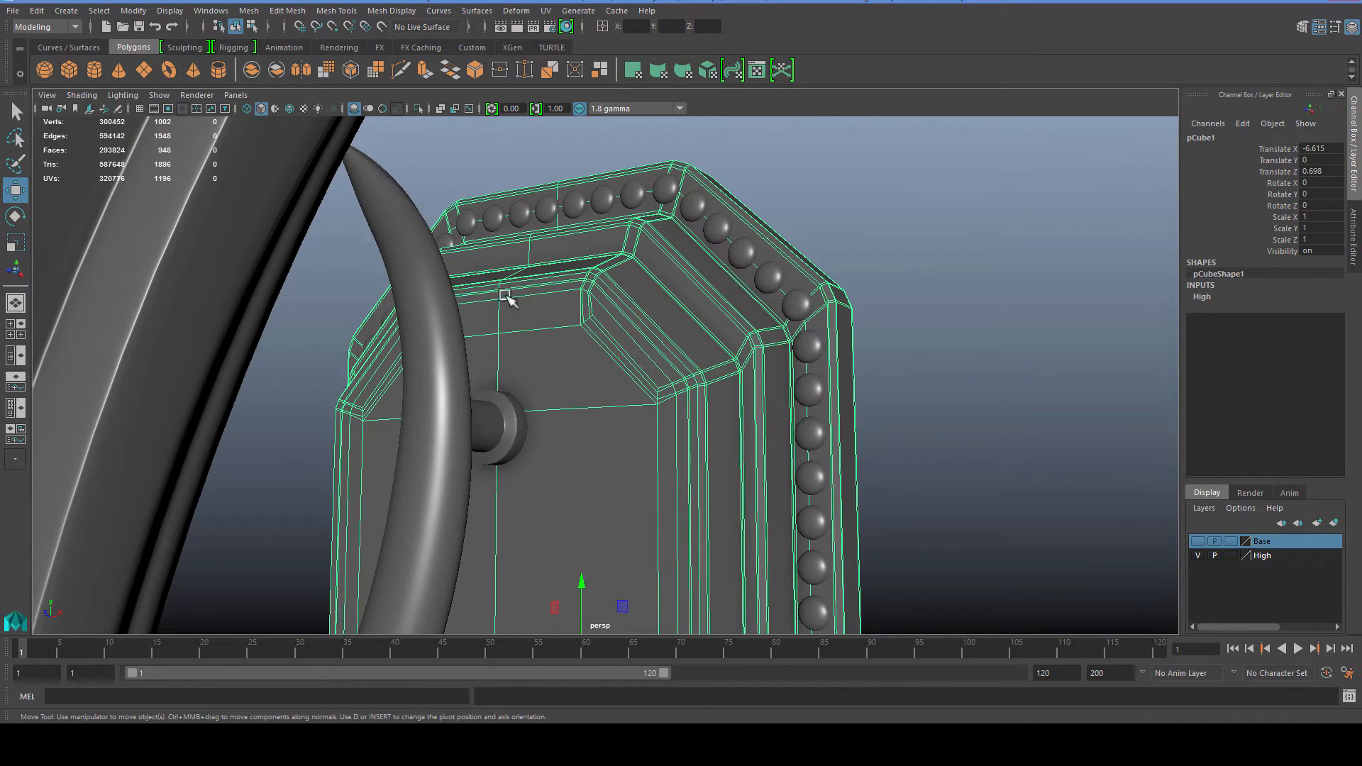
alt+drag(521, 375, 469, 250)
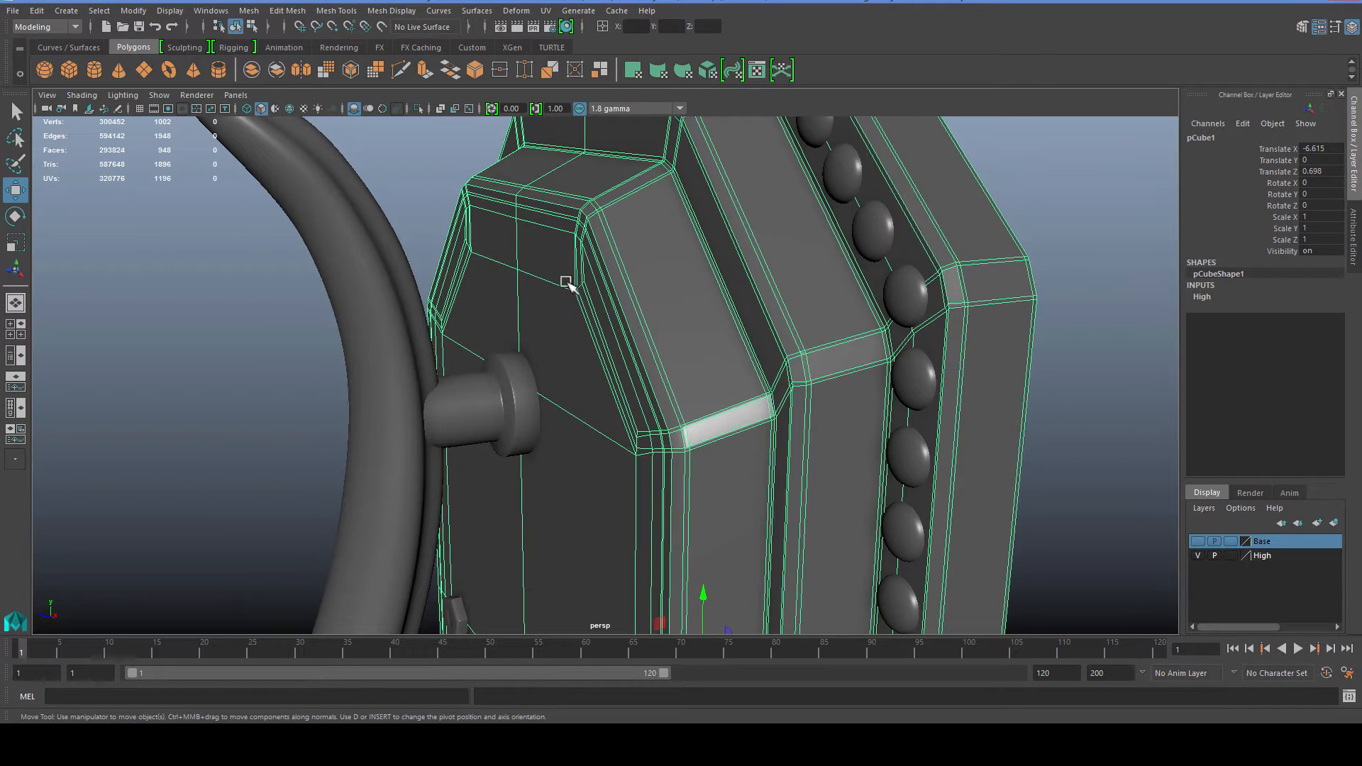
alt+drag(514, 351, 691, 255)
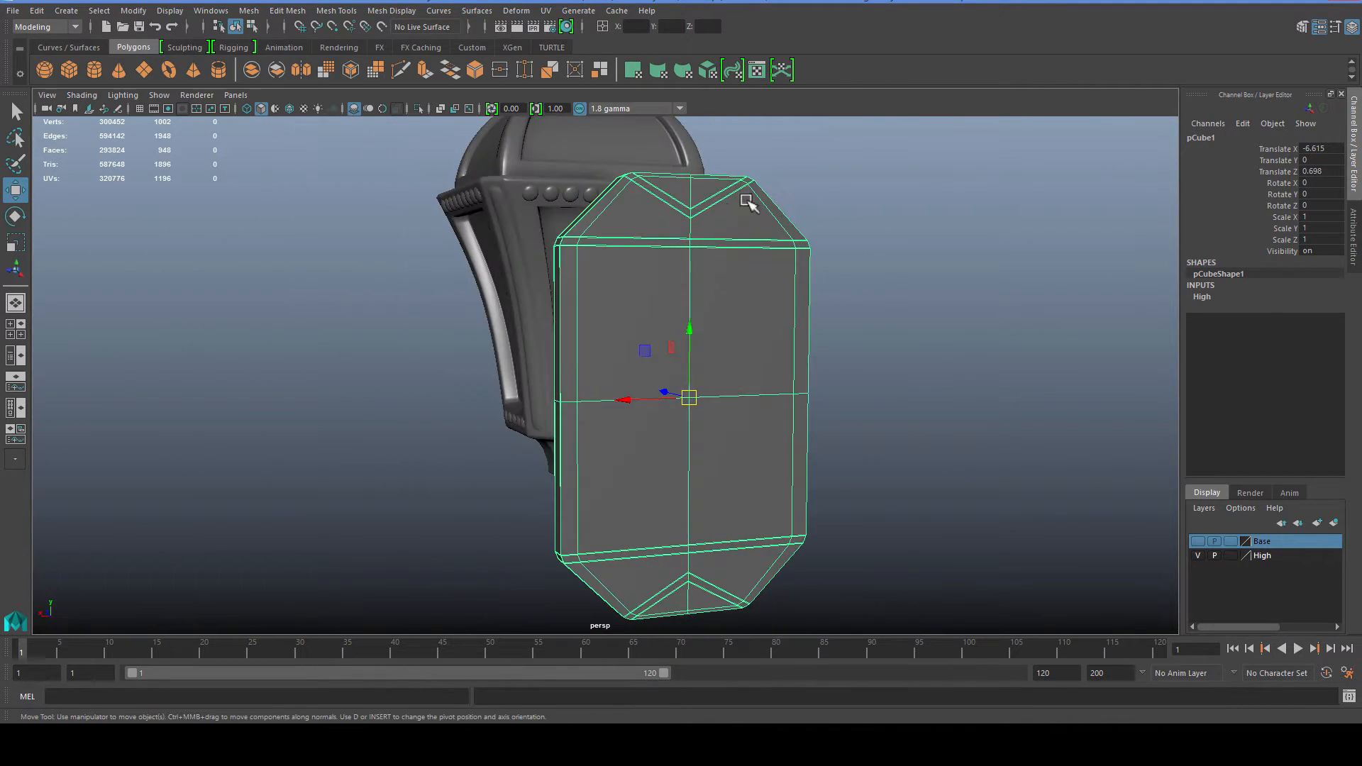
alt+drag(420, 379, 648, 377)
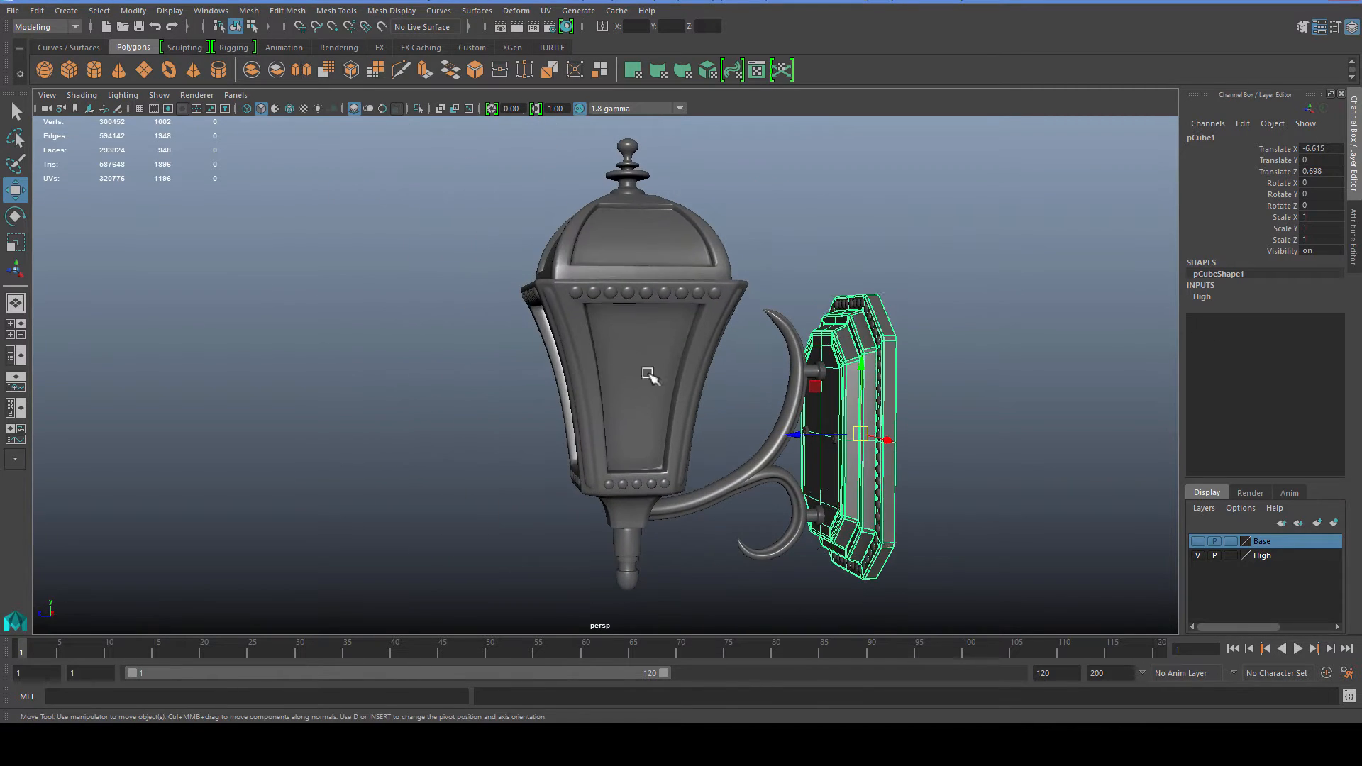
Step: Inspect the high-poly lantern's domed roof and the revolved finial on top of it
click(617, 255)
scroll(616, 244, up, 4)
alt+drag(616, 245, 638, 274)
alt+middle_drag(639, 274, 580, 461)
click(595, 538)
scroll(604, 408, up, 4)
click(661, 202)
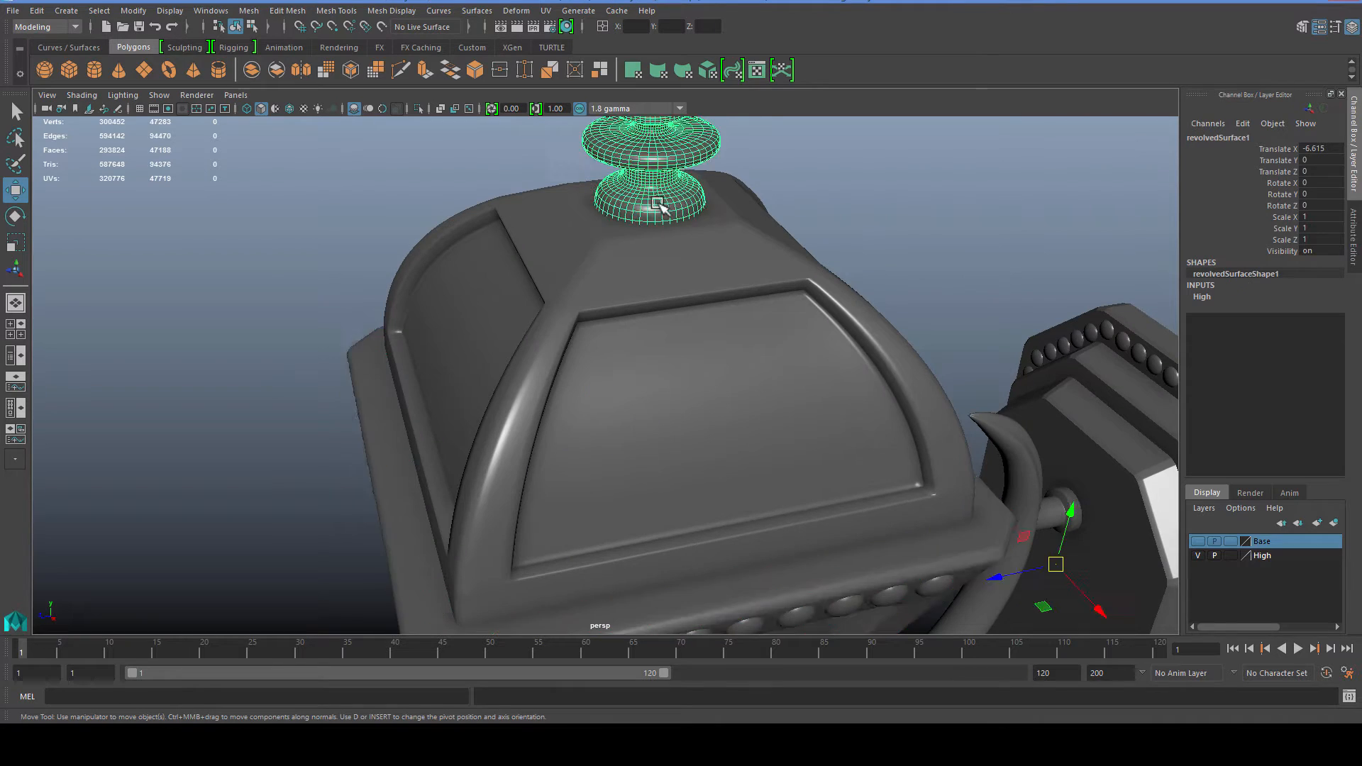
Step: Frame the finial beneath the lantern body, turn off its smooth mesh preview, and inspect its low-resolution edges
alt+middle_drag(662, 203, 623, 451)
alt+drag(623, 450, 697, 573)
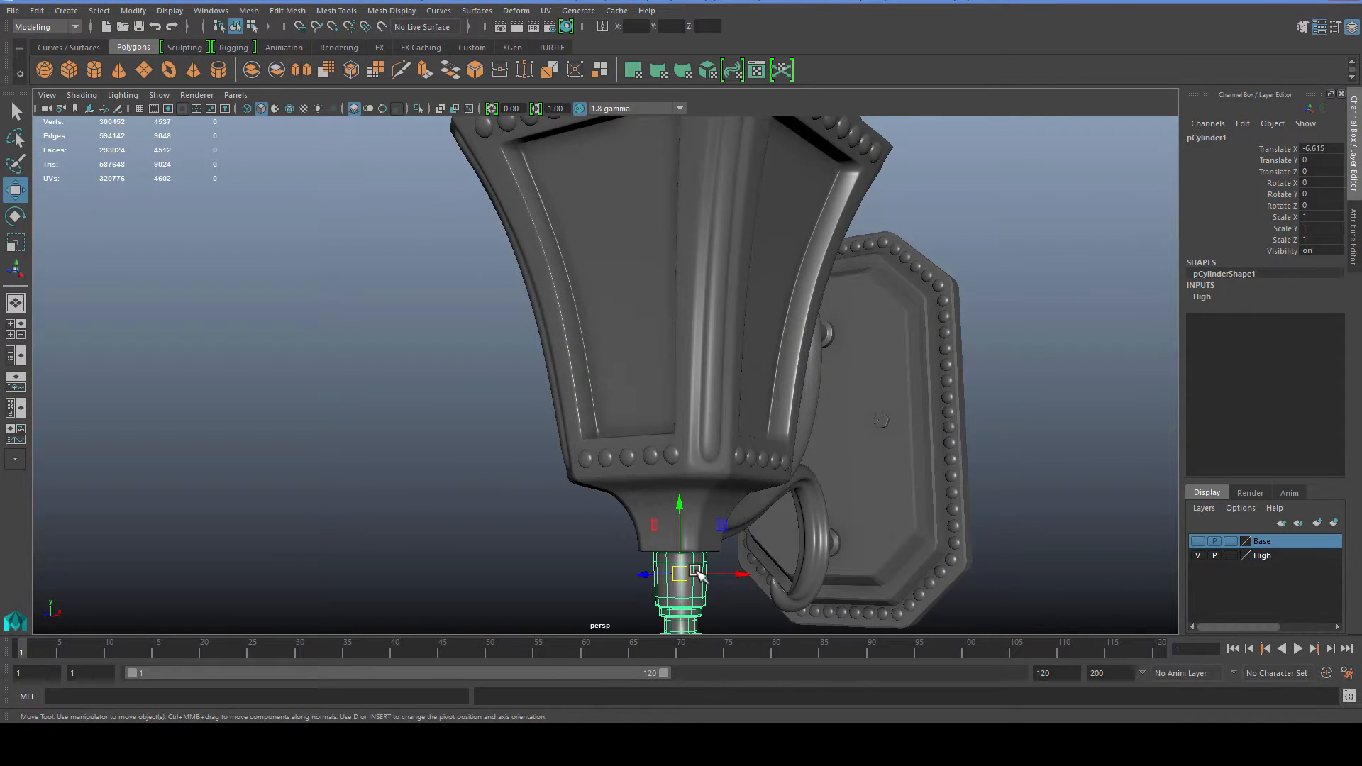
key(f)
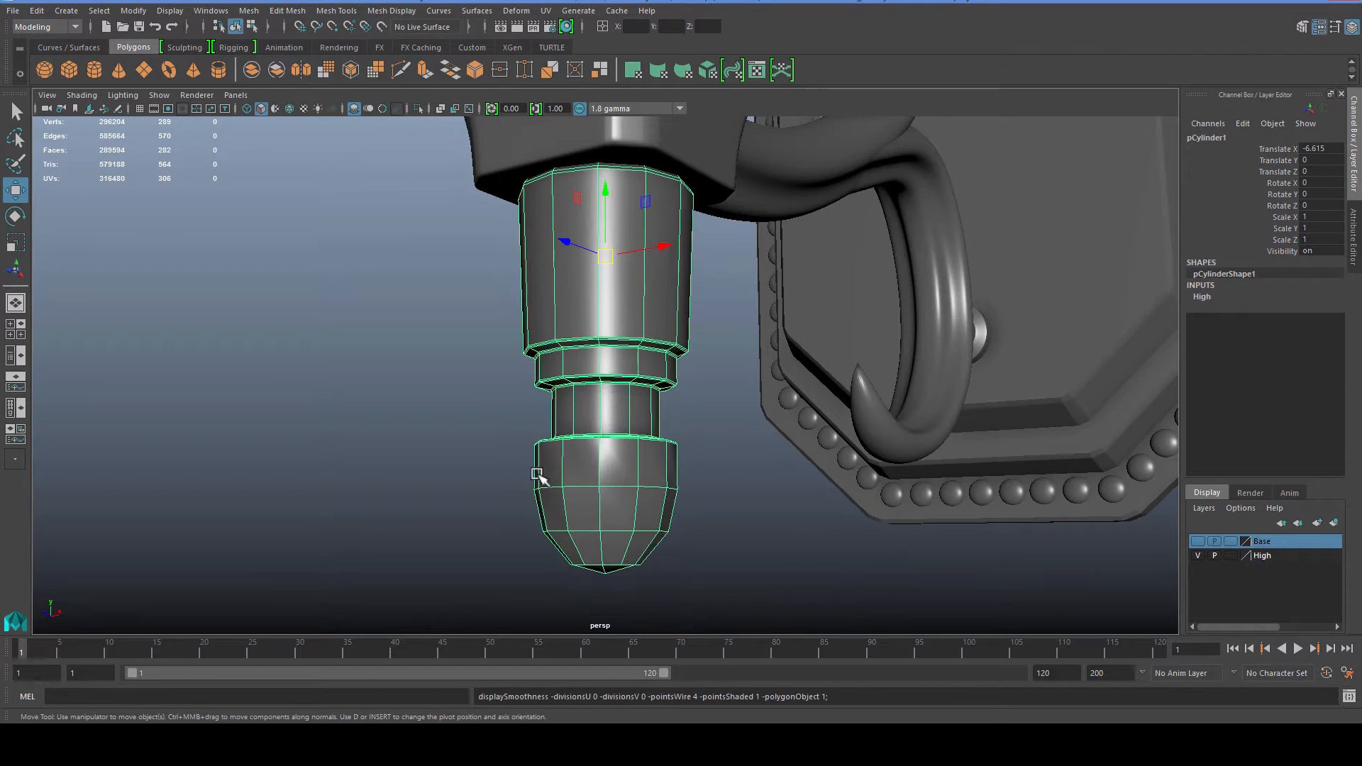
alt+drag(537, 475, 692, 486)
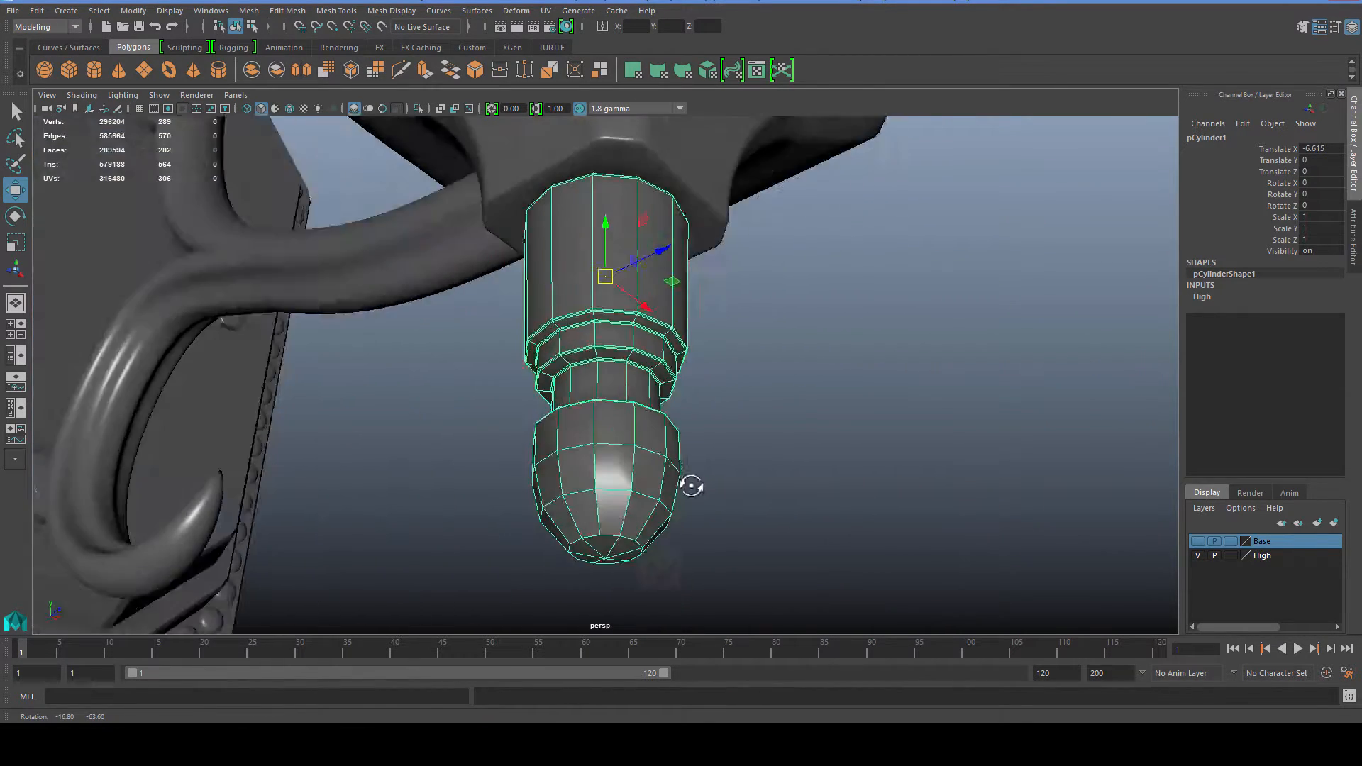
scroll(641, 466, up, 5)
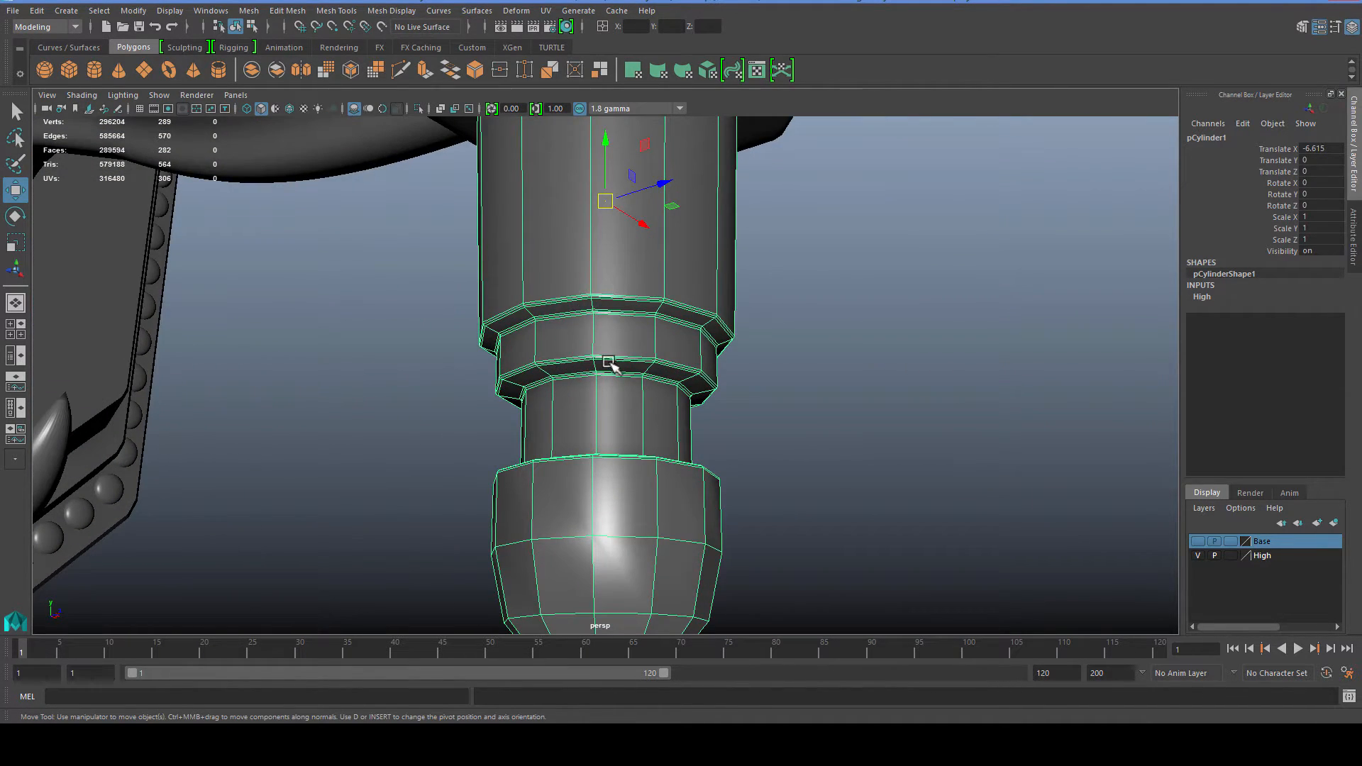
Step: Examine the lower finial's edge loops from the side and below, and turn its smooth mesh preview back on
alt+drag(600, 388, 602, 509)
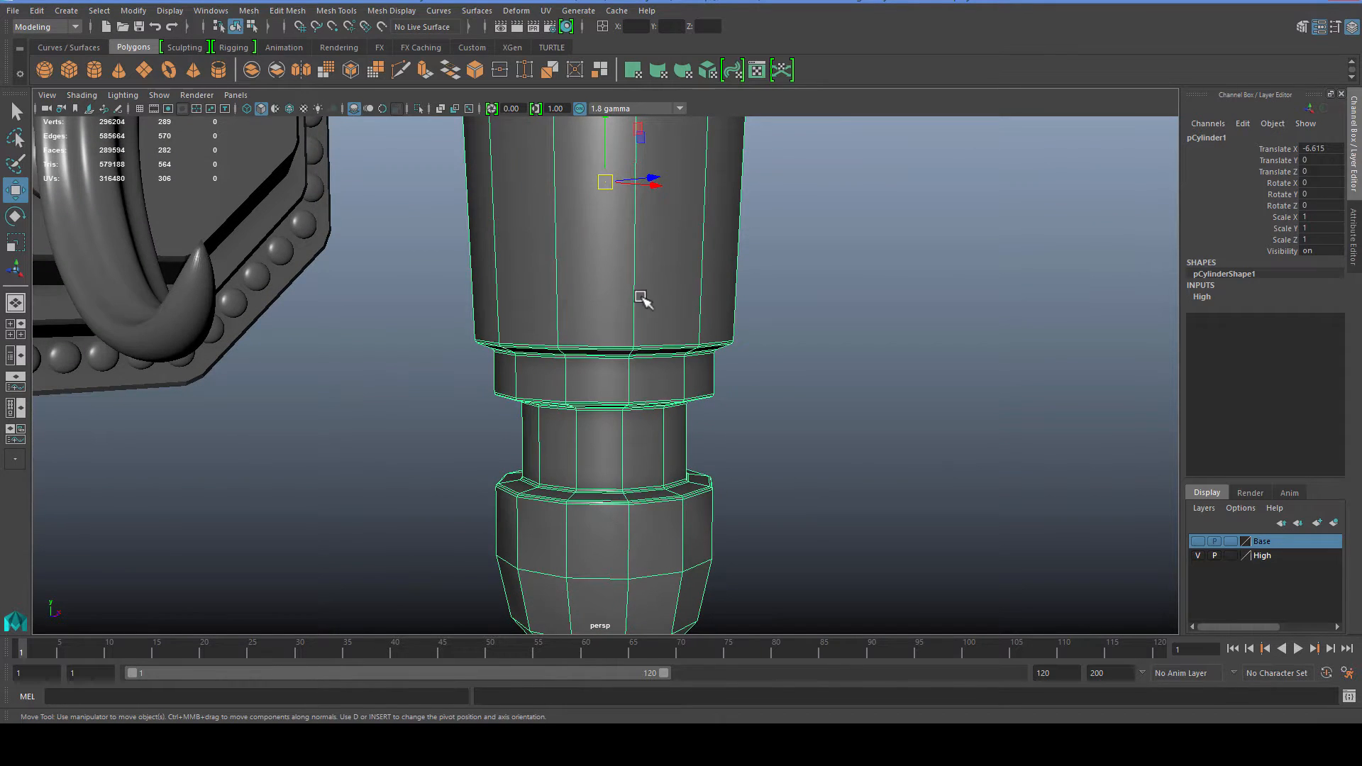
alt+drag(641, 299, 565, 341)
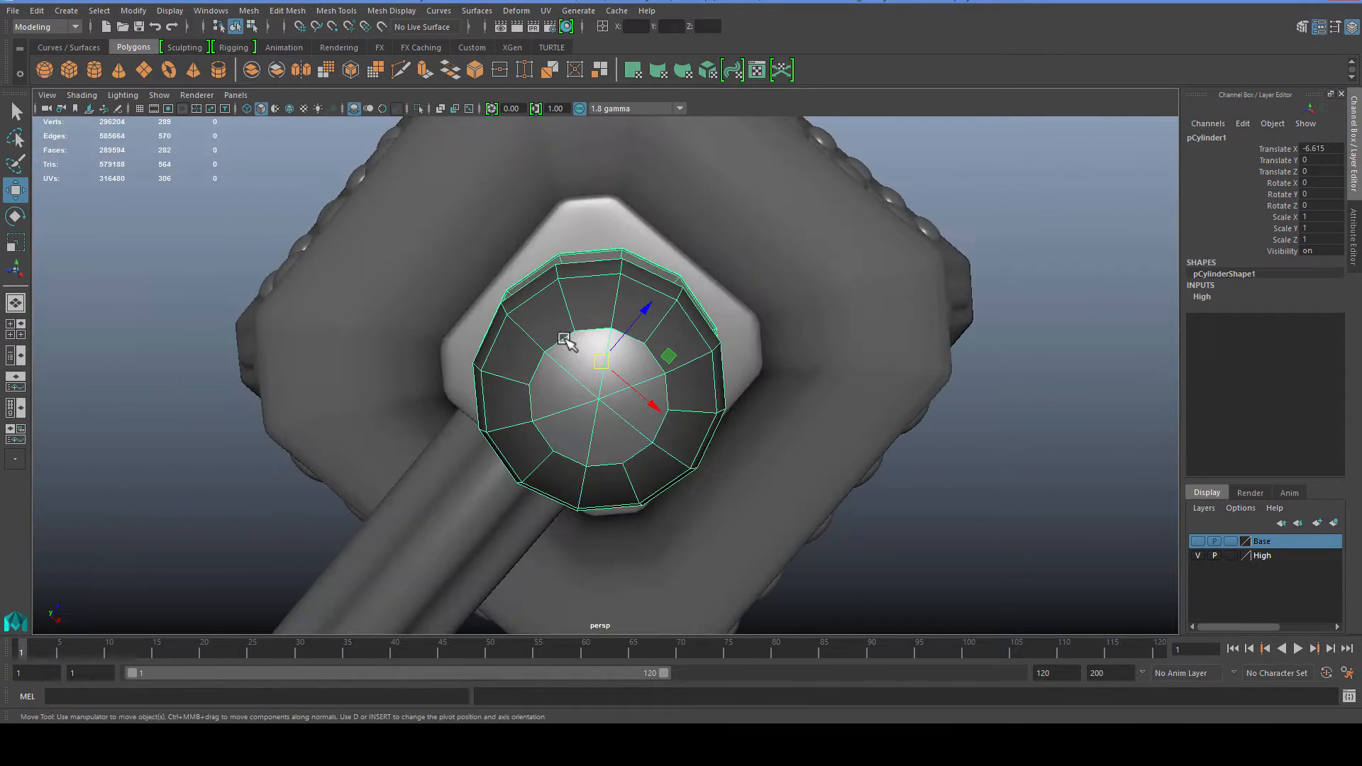
scroll(540, 337, up, 3)
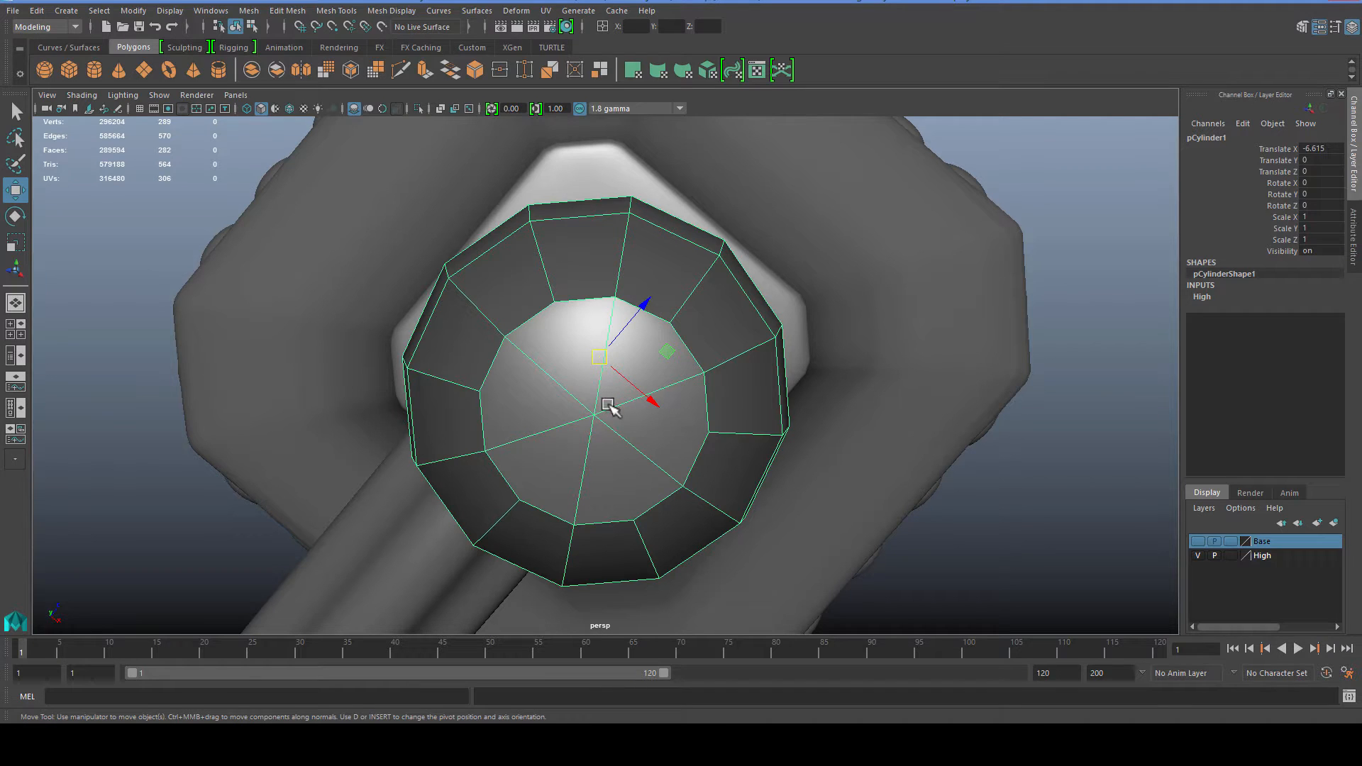
key(3)
scroll(611, 411, down, 4)
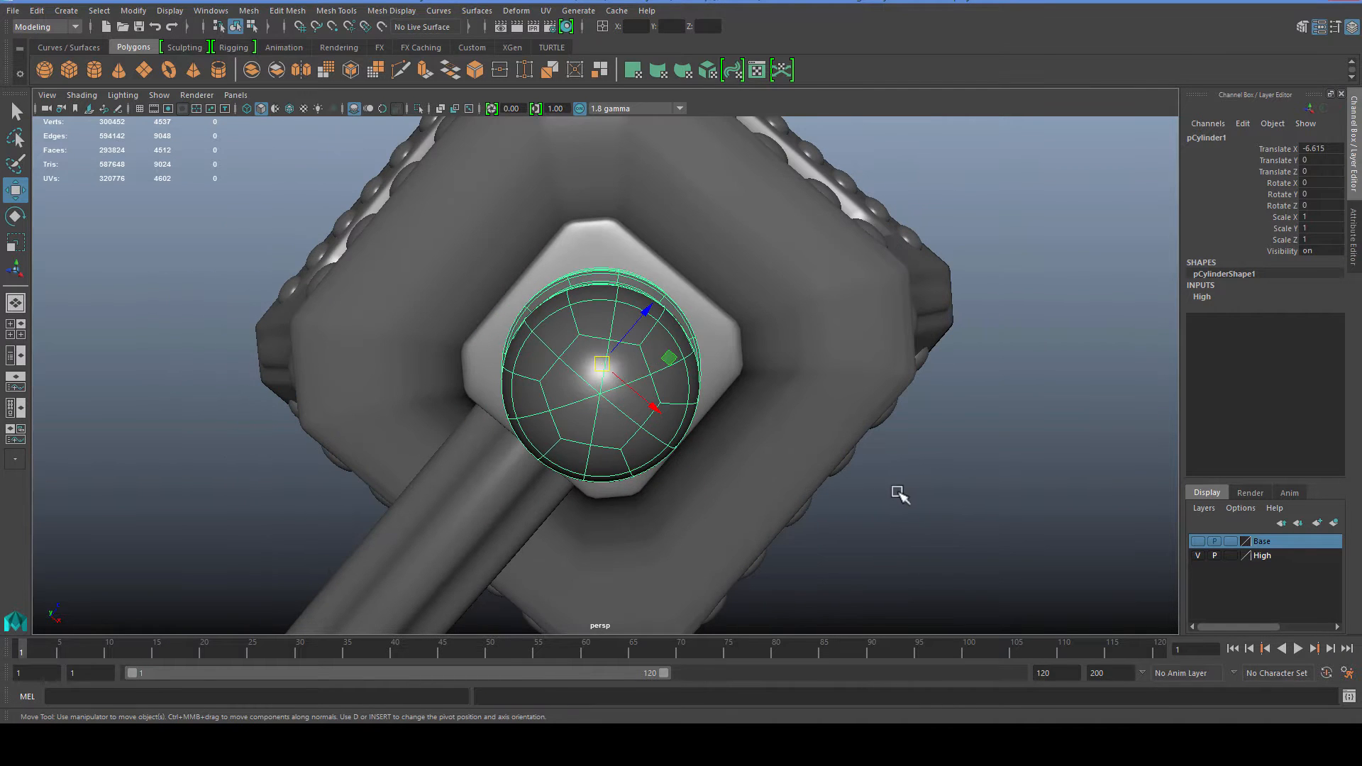
click(900, 494)
Step: Select the high-poly lantern body, examine its underside and panels, and turn off its smooth mesh preview
alt+drag(900, 495, 476, 476)
scroll(601, 468, down, 3)
click(603, 468)
scroll(503, 415, down, 4)
click(605, 236)
alt+middle_drag(605, 236, 602, 403)
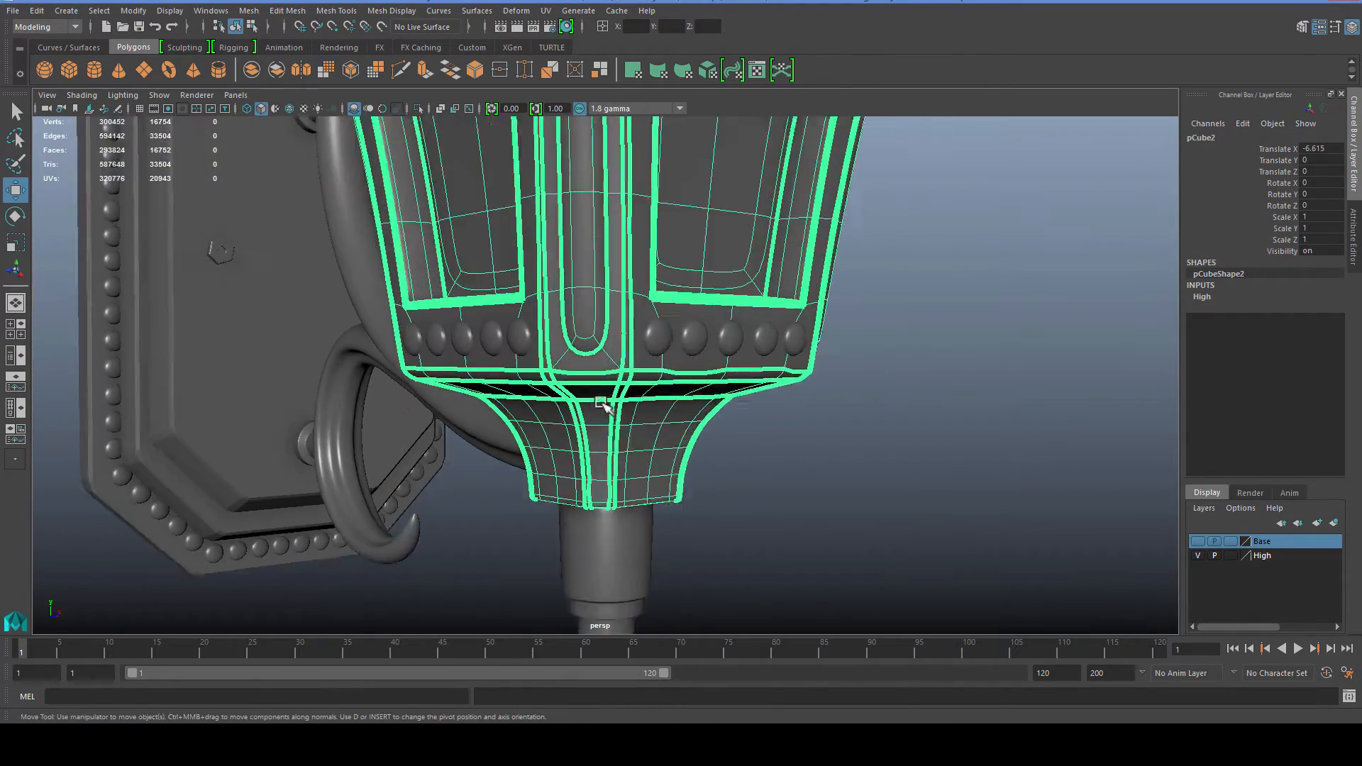
alt+drag(601, 403, 616, 210)
alt+middle_drag(598, 348, 607, 415)
key(1)
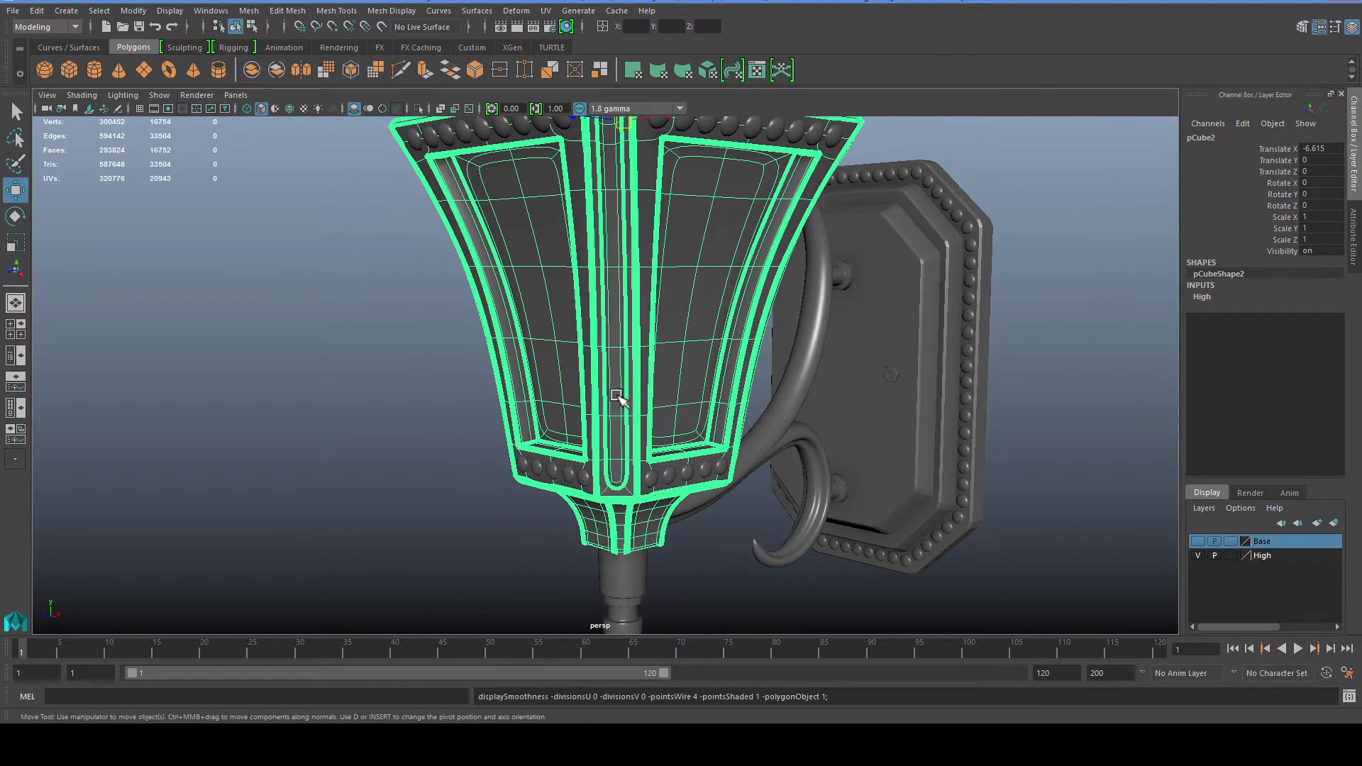
Step: Compare the lantern body's window panels and lower corners with smooth mesh preview off and on
scroll(621, 395, up, 3)
alt+drag(600, 476, 699, 268)
scroll(619, 235, up, 3)
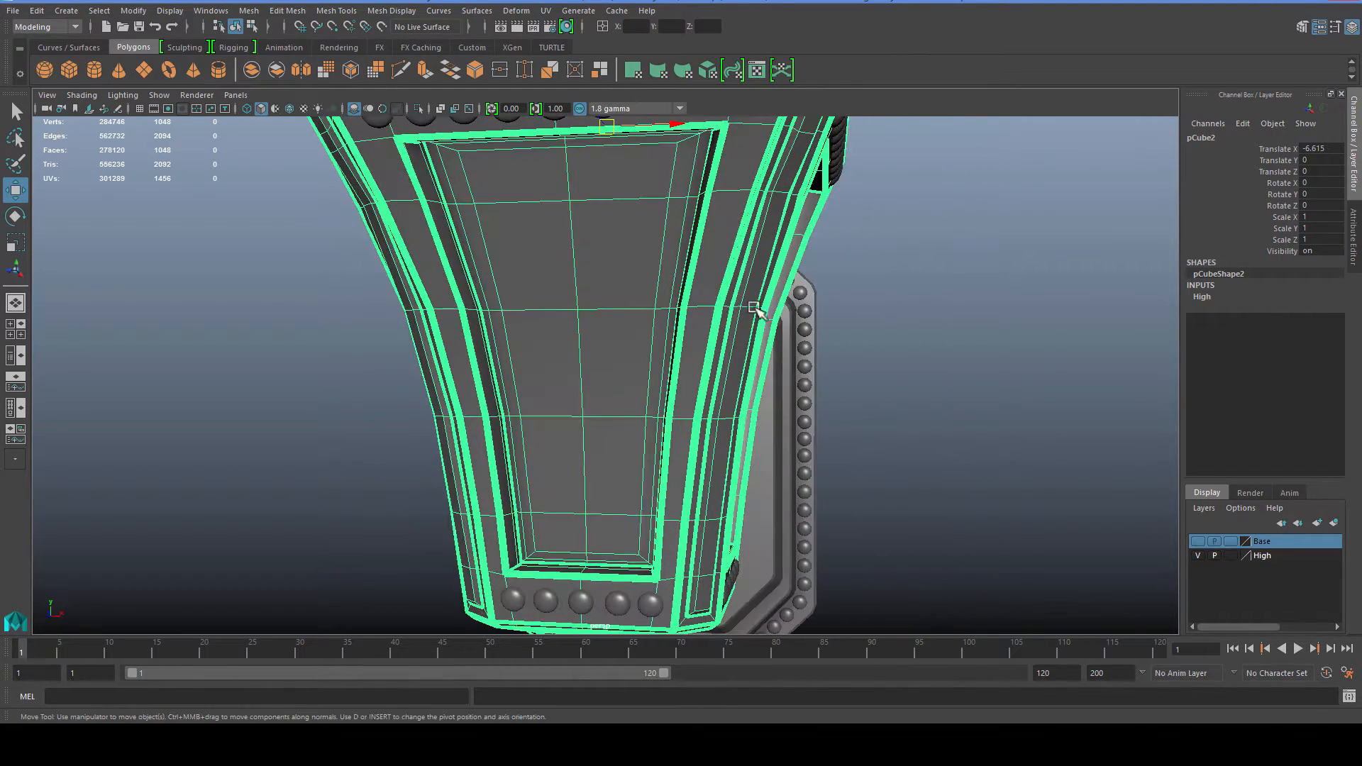
alt+drag(735, 408, 710, 444)
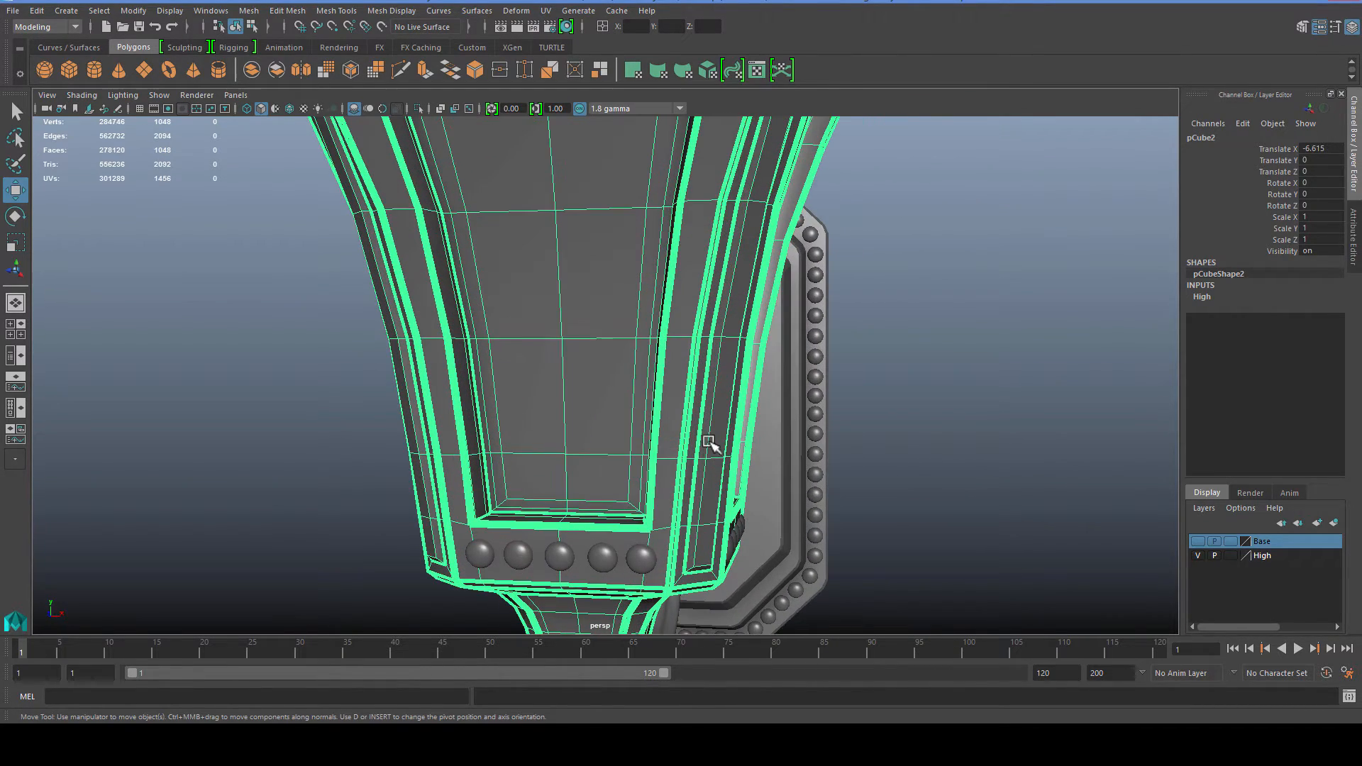
click(885, 488)
scroll(778, 507, up, 3)
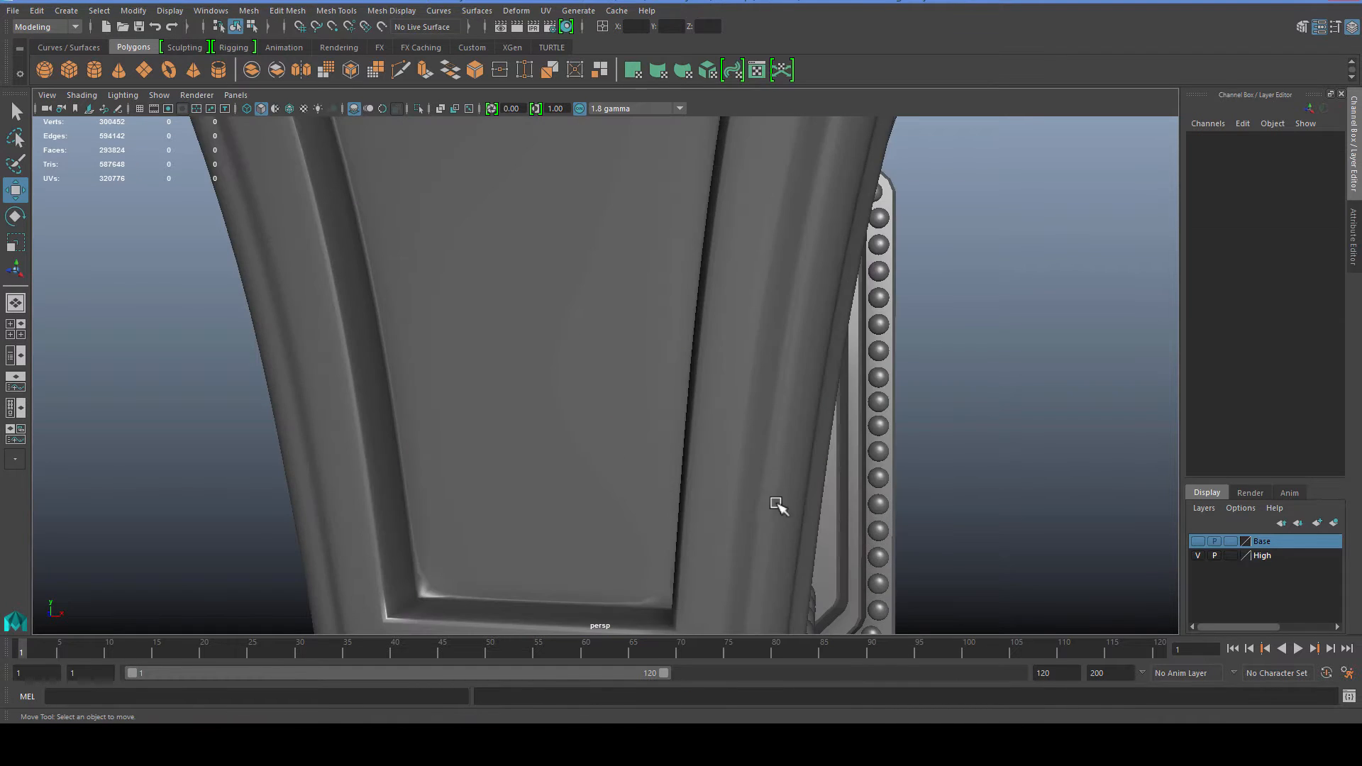
alt+drag(779, 506, 545, 434)
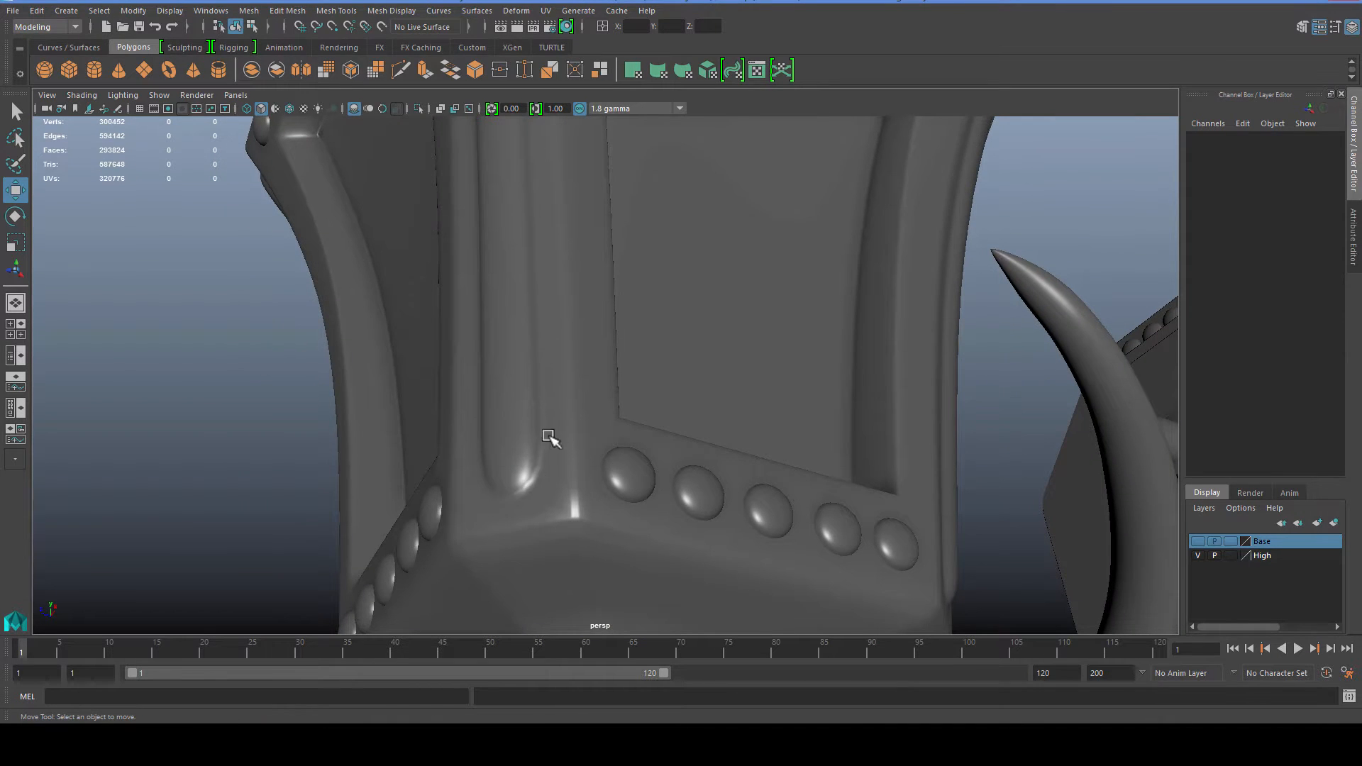
Step: Start the Crease Tool on the lantern body and turn off its smooth mesh preview
click(541, 480)
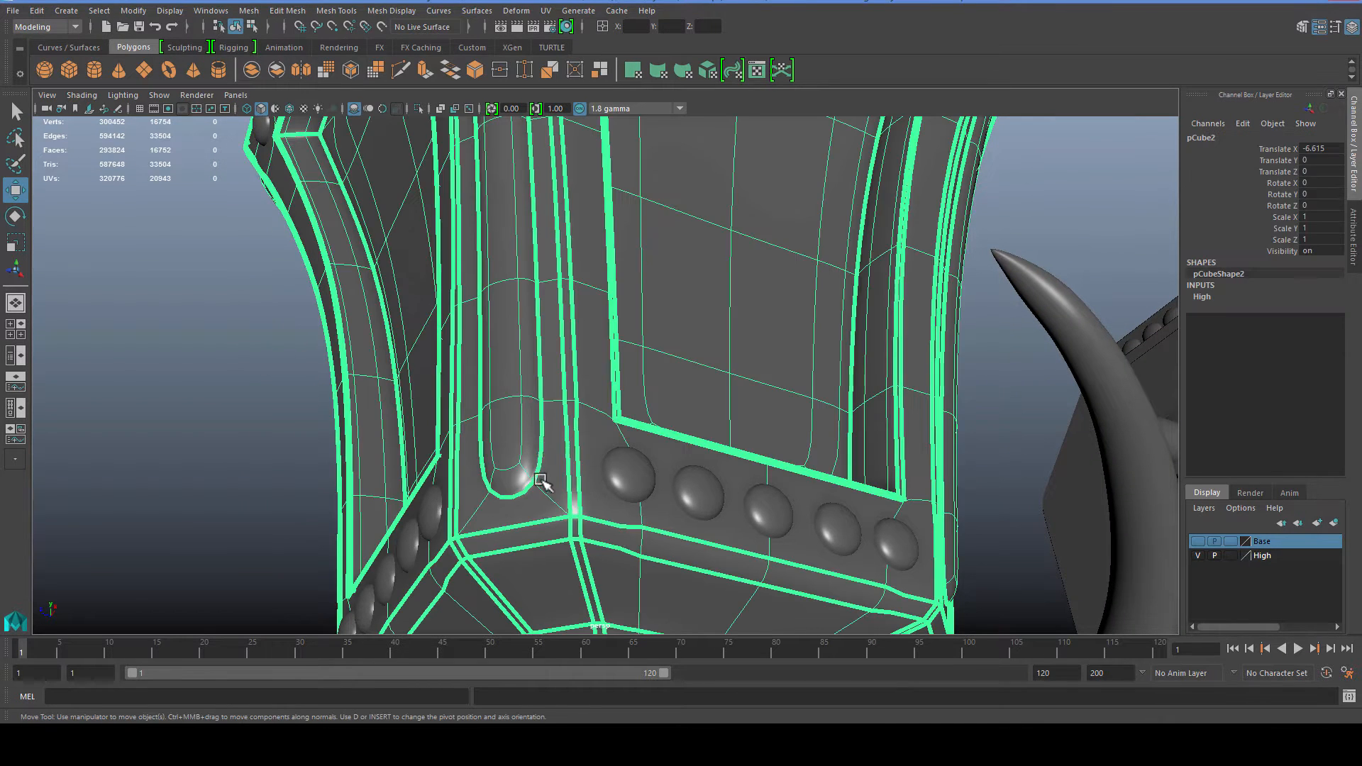
click(339, 10)
click(350, 89)
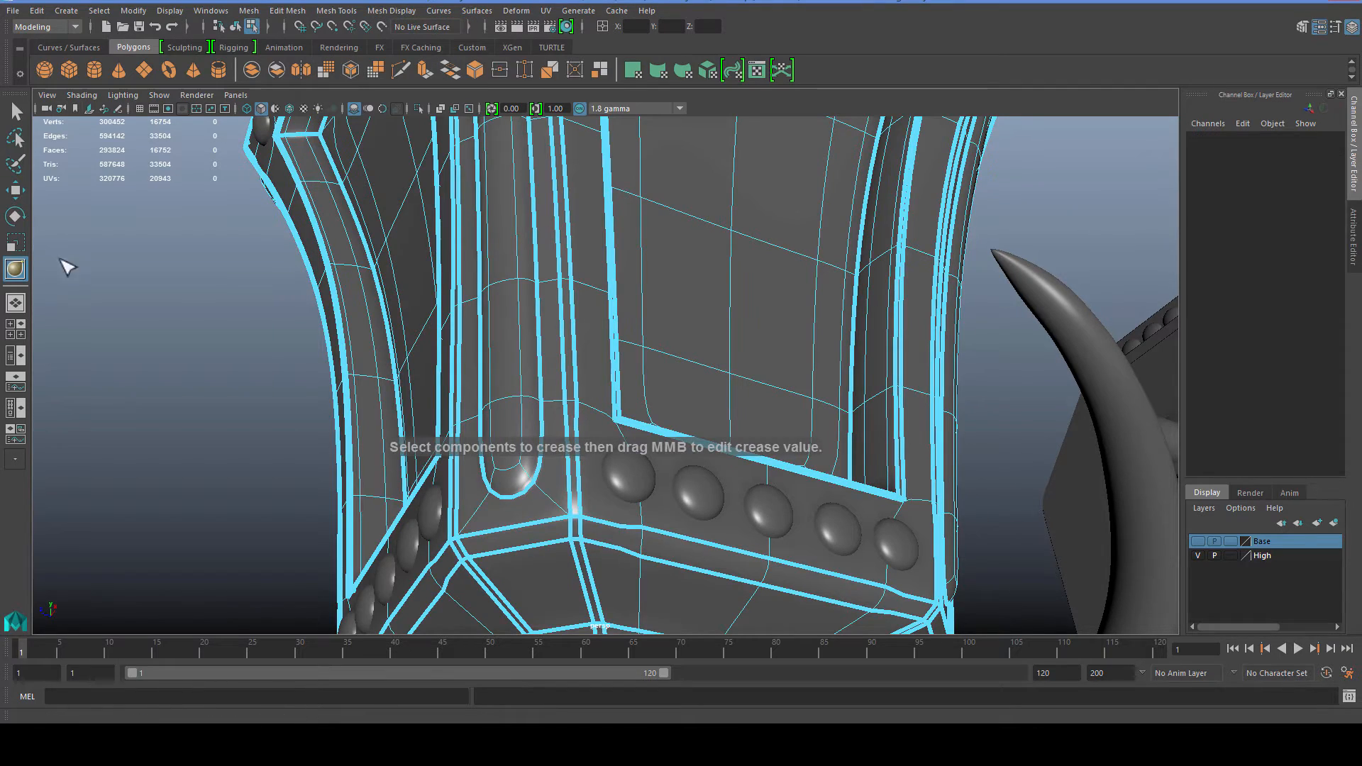
alt+drag(470, 366, 689, 497)
key(1)
scroll(518, 457, up, 1)
alt+drag(818, 233, 623, 284)
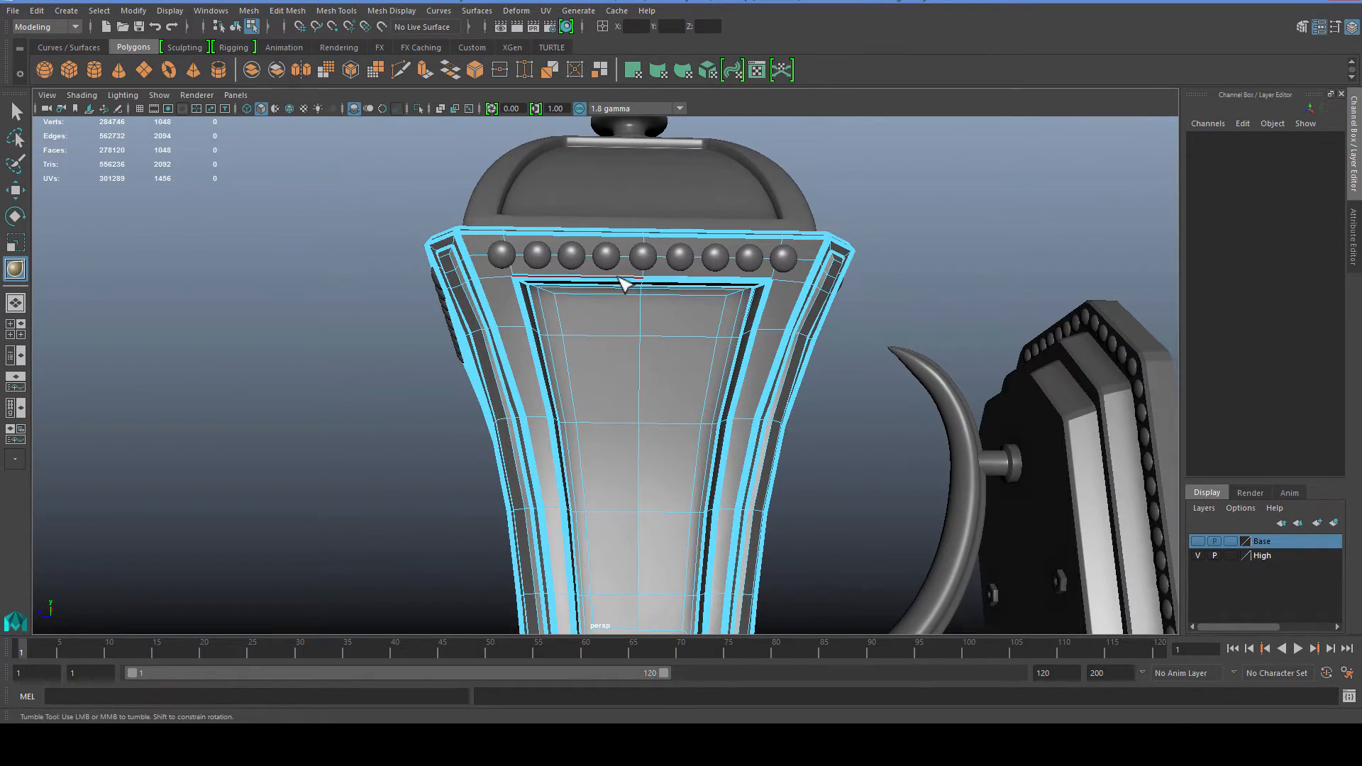
Step: Select the window panel's recess edges along the top and around its upper corners
alt+drag(599, 368, 648, 356)
alt+right_drag(648, 355, 789, 334)
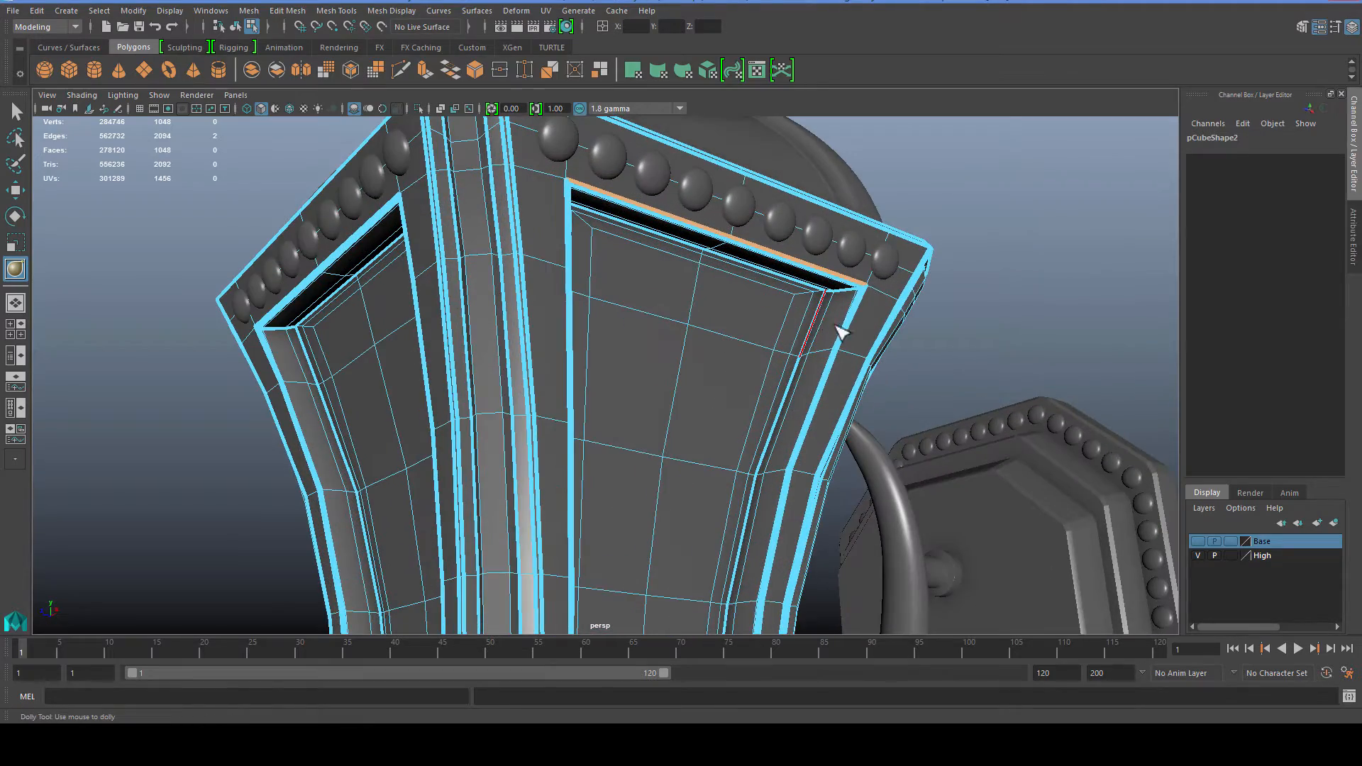
scroll(848, 334, up, 10)
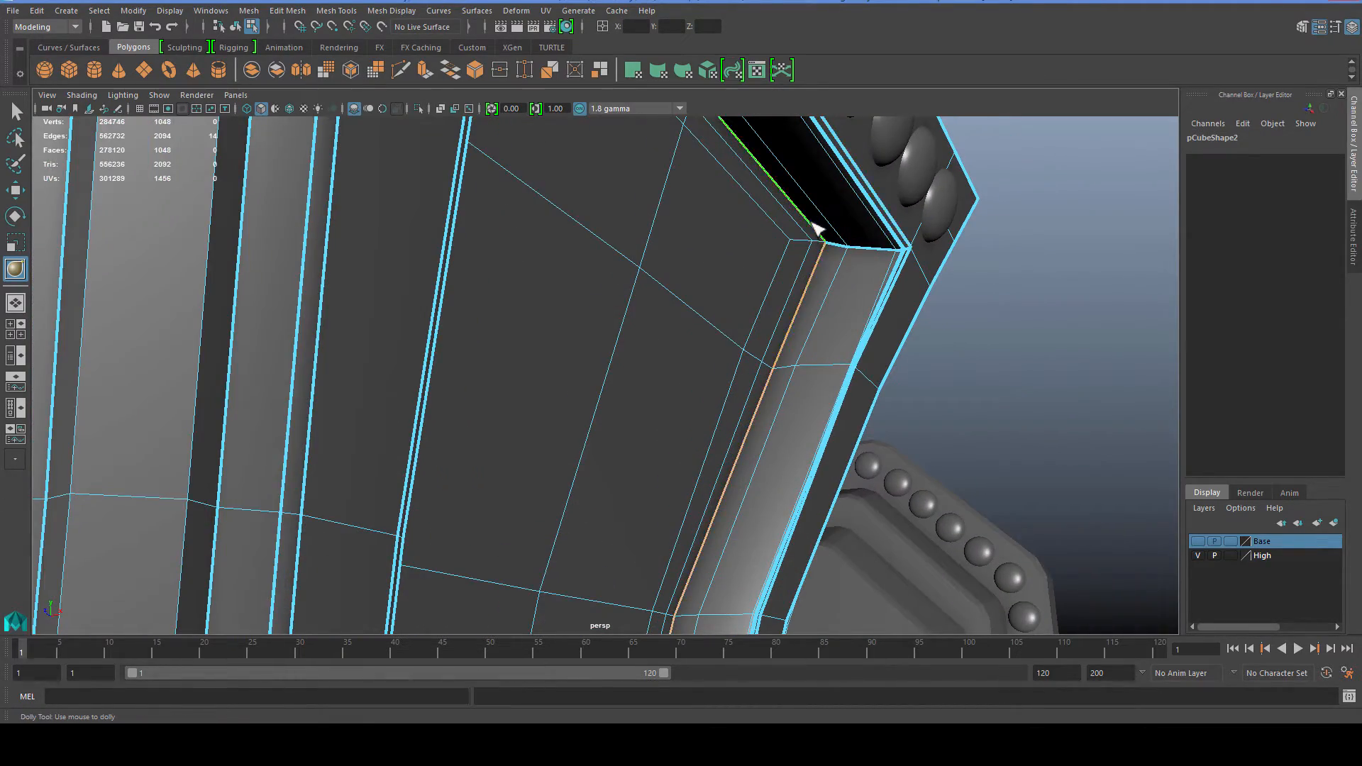
alt+right_drag(794, 372, 708, 459)
alt+drag(708, 459, 499, 295)
alt+middle_drag(499, 295, 599, 374)
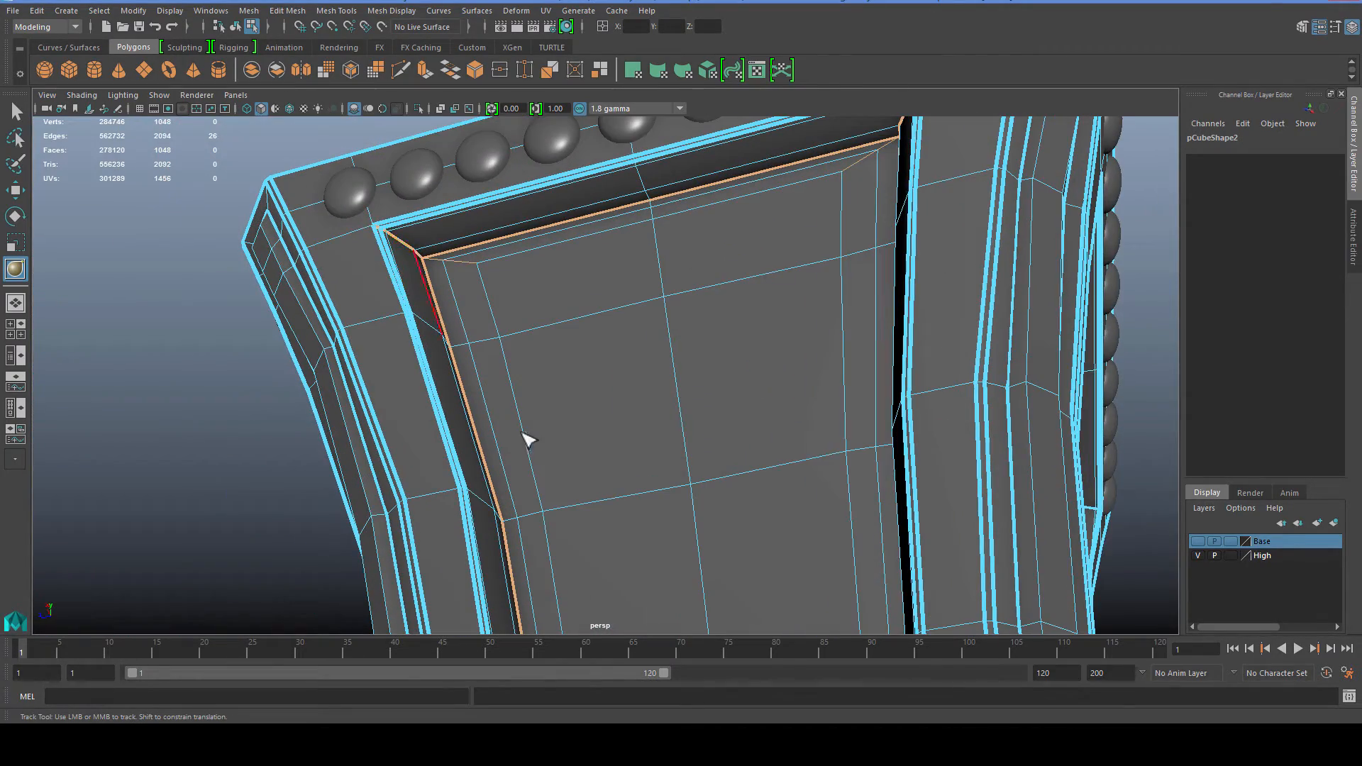
Step: Add the panel recess's remaining side, bottom and lower corner edges to the selection
alt+middle_drag(526, 439, 486, 168)
alt+right_drag(465, 247, 584, 501)
alt+middle_drag(584, 502, 563, 398)
alt+drag(582, 440, 461, 426)
alt+middle_drag(596, 426, 563, 442)
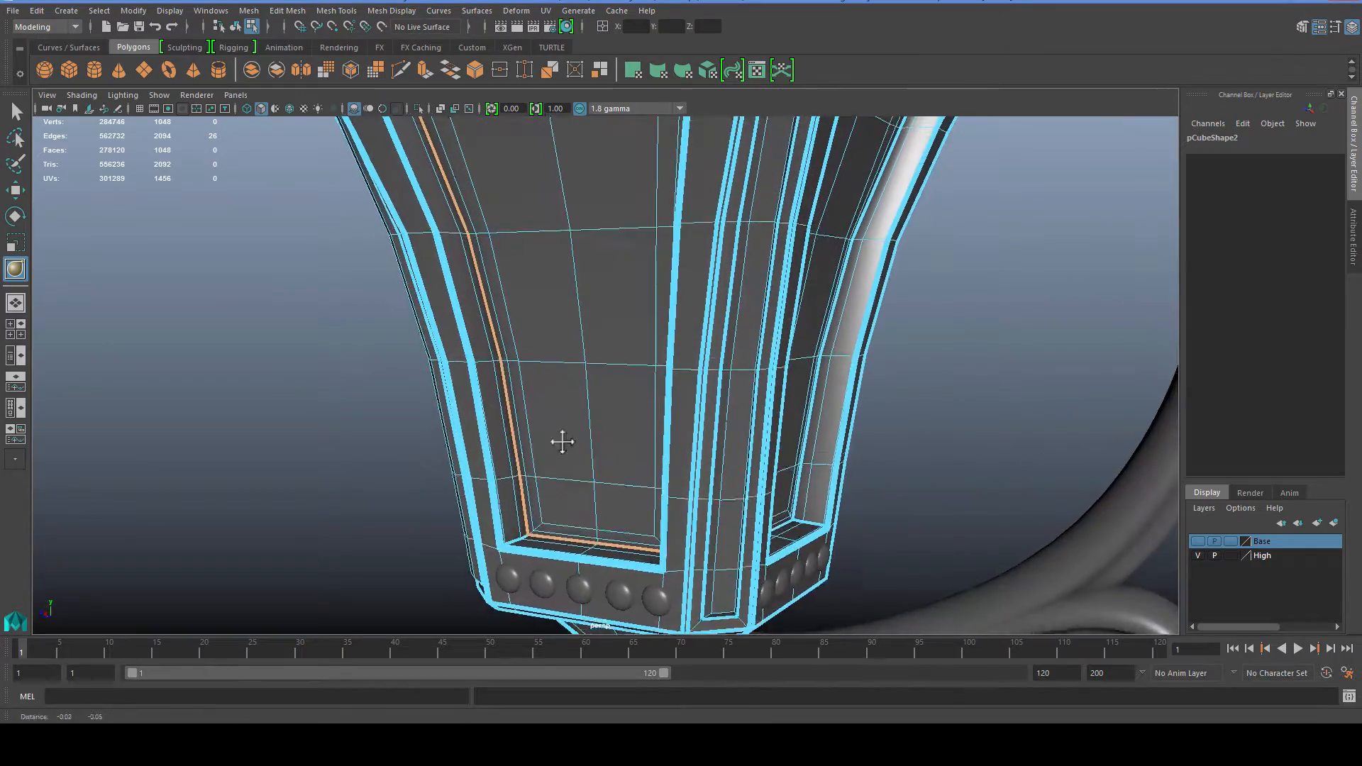
alt+right_drag(563, 442, 557, 470)
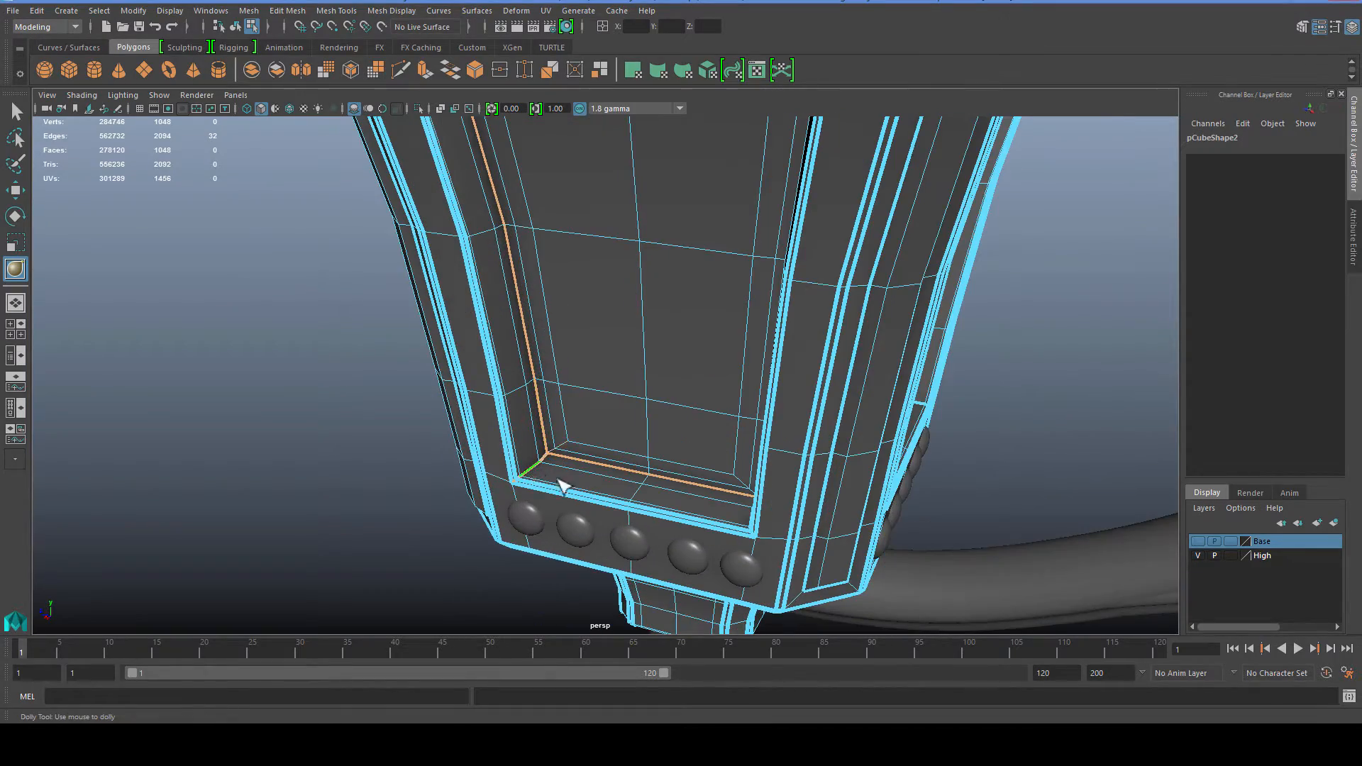
alt+drag(560, 485, 128, 347)
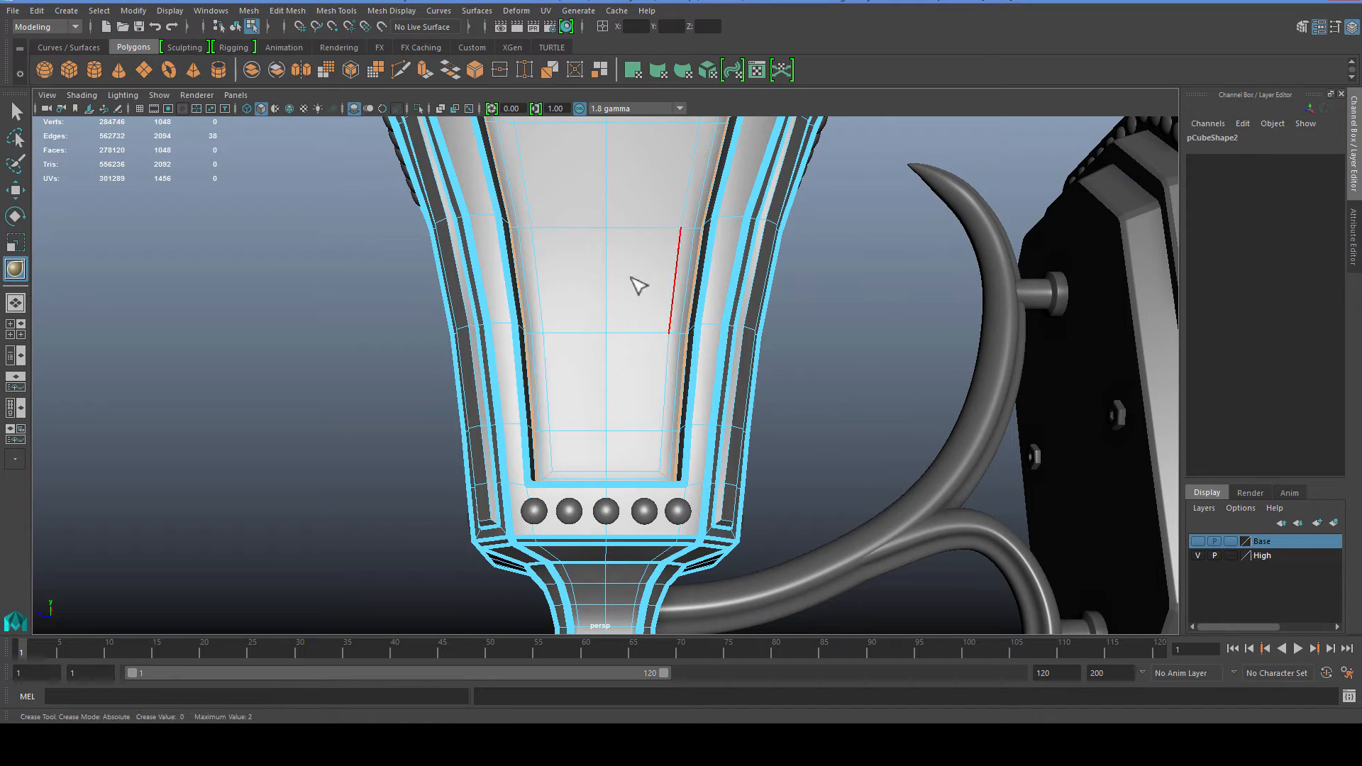
Step: Crease the selected panel recess edges to a value of 1 with smooth mesh preview on
middle_drag(239, 275, 237, 275)
alt+right_drag(426, 294, 516, 307)
alt+drag(516, 307, 386, 361)
scroll(687, 374, down, 5)
click(383, 364)
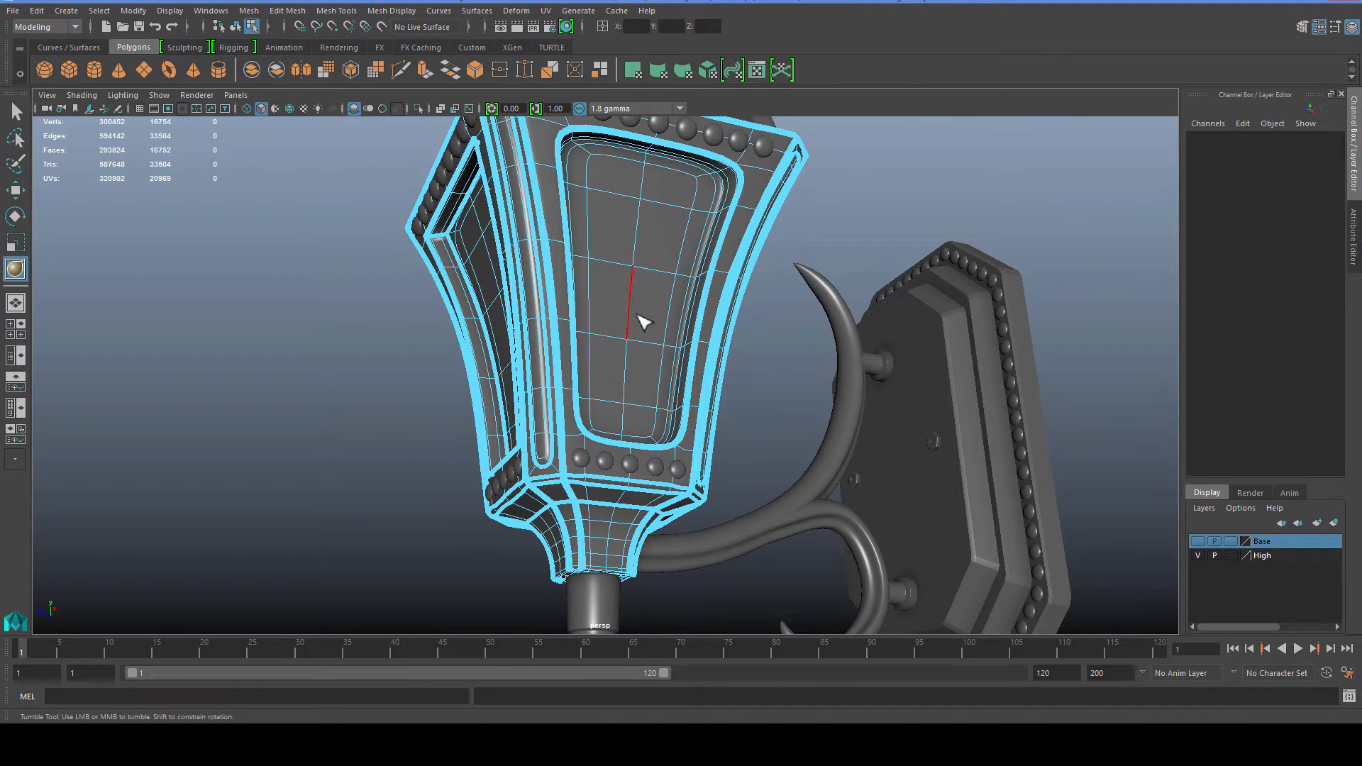
key(ctrl+z)
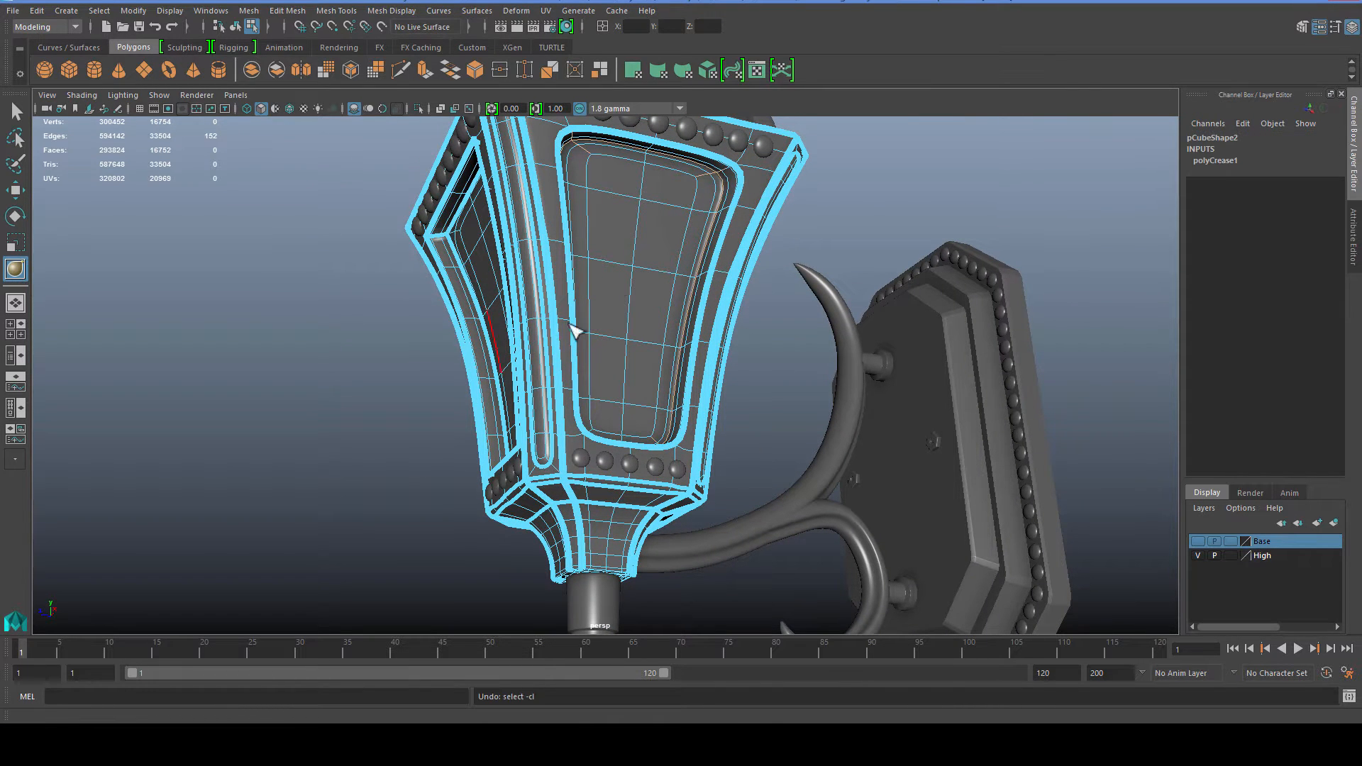
middle_drag(630, 275, 676, 277)
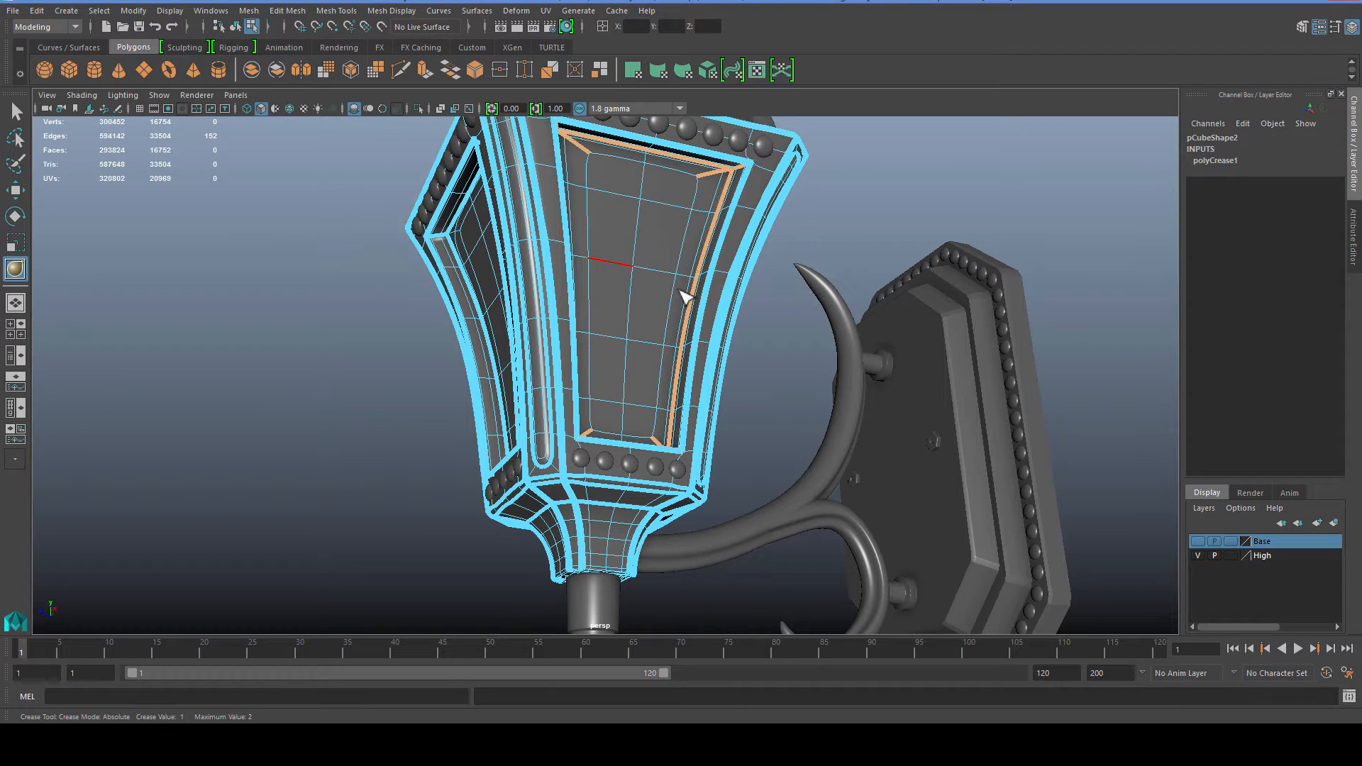
Step: Return the lantern body to object selection and examine the creased upper corners of its window panel
alt+drag(783, 239, 697, 398)
click(918, 273)
scroll(863, 298, up, 4)
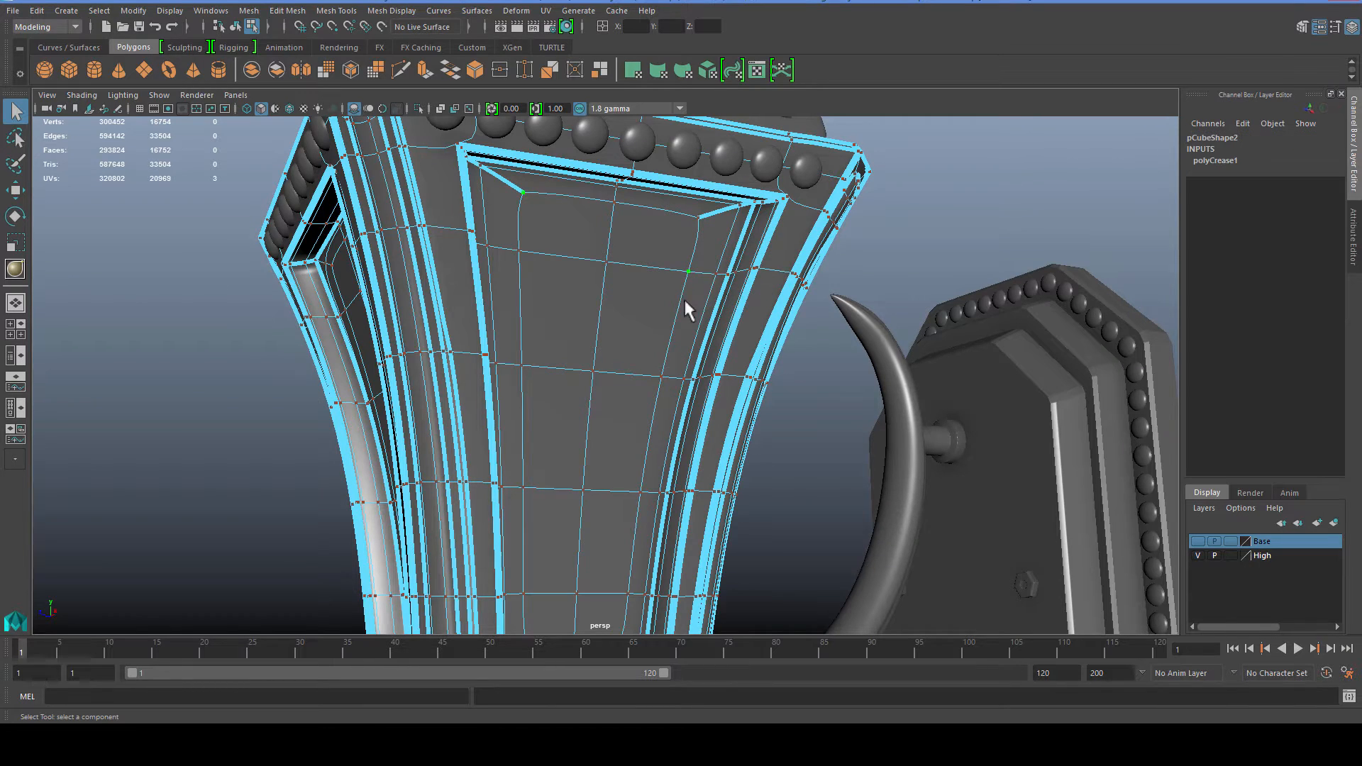
right_drag(683, 297, 698, 237)
mouse_move(571, 202)
alt+mouse_down()
mouse_move(539, 212)
mouse_move(539, 191)
mouse_move(556, 186)
alt+mouse_up()
click(761, 186)
scroll(763, 186, up, 2)
scroll(764, 185, down, 2)
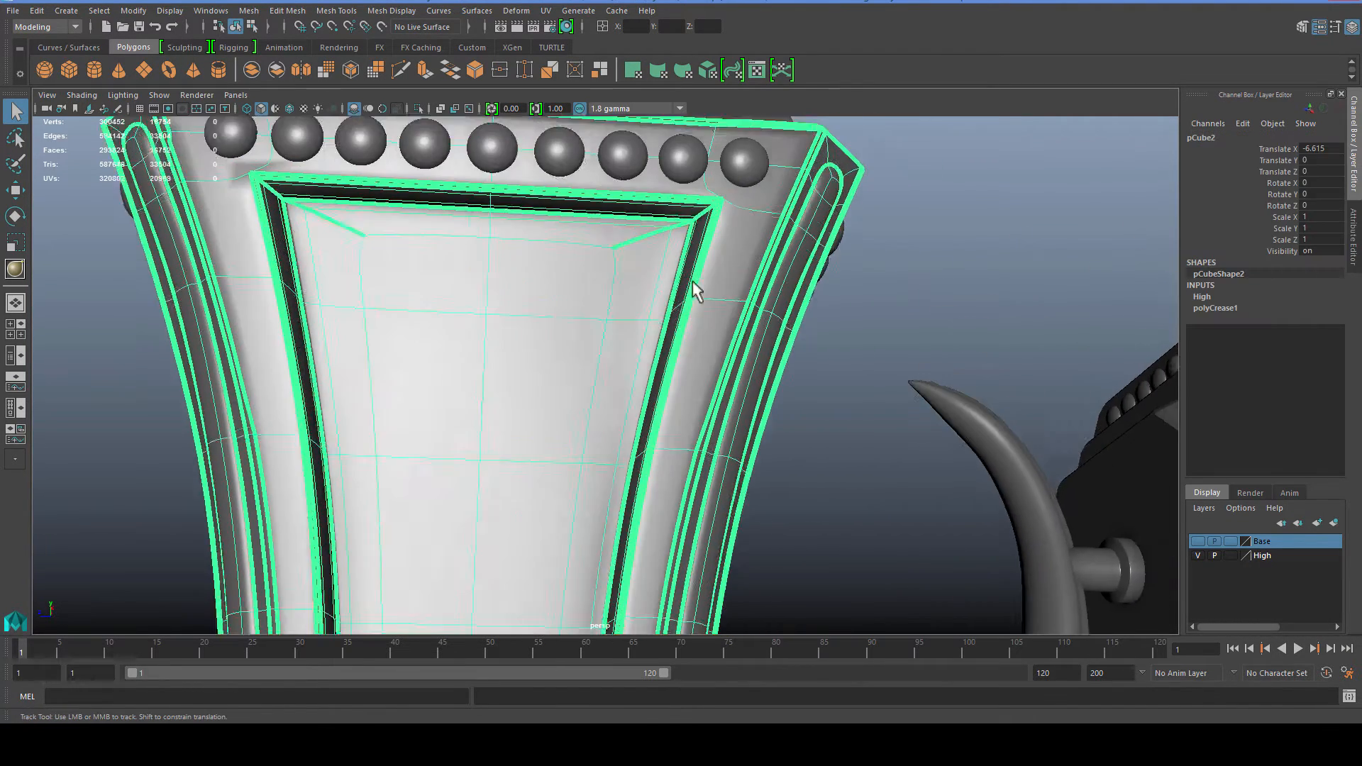
Step: Deselect the lantern body and compare its creased panel recess with the neighbouring panel
scroll(619, 366, down, 2)
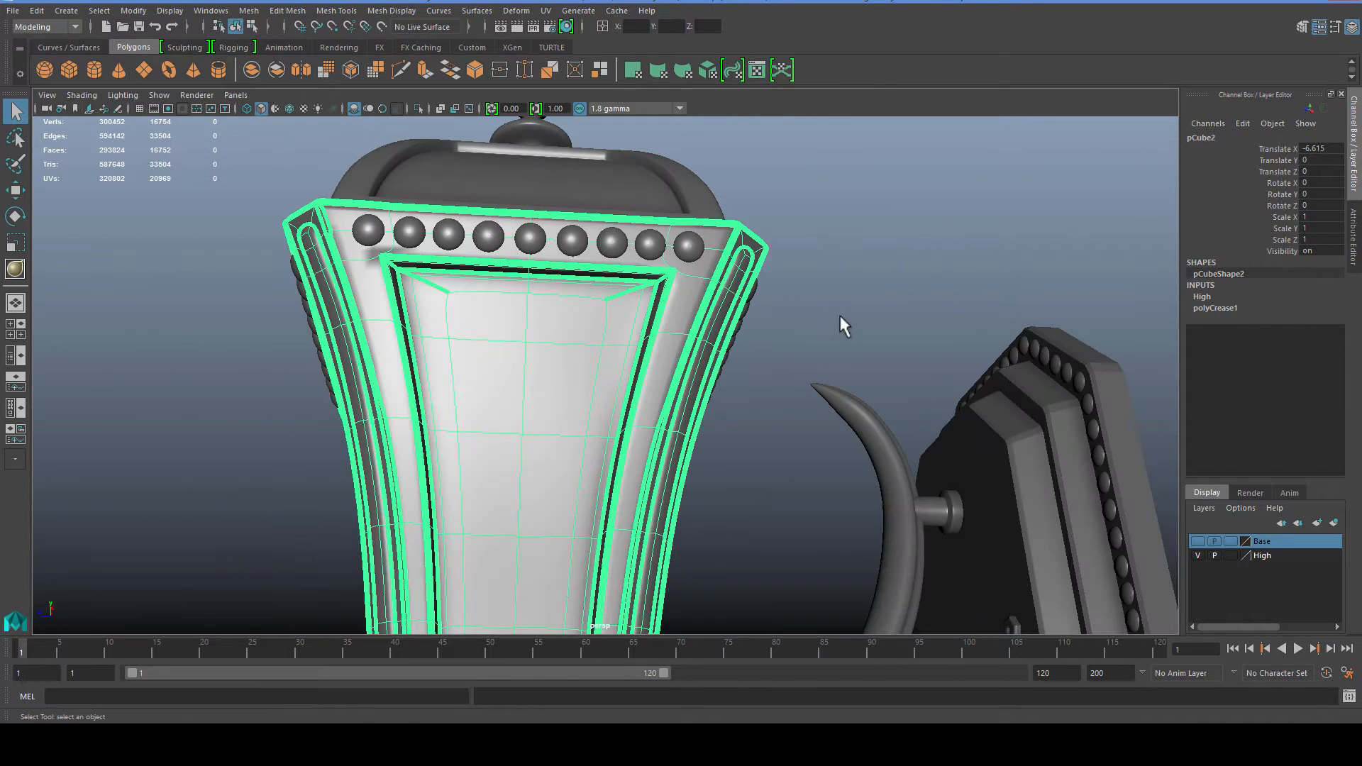
click(840, 317)
scroll(603, 309, up, 2)
alt+drag(603, 310, 449, 268)
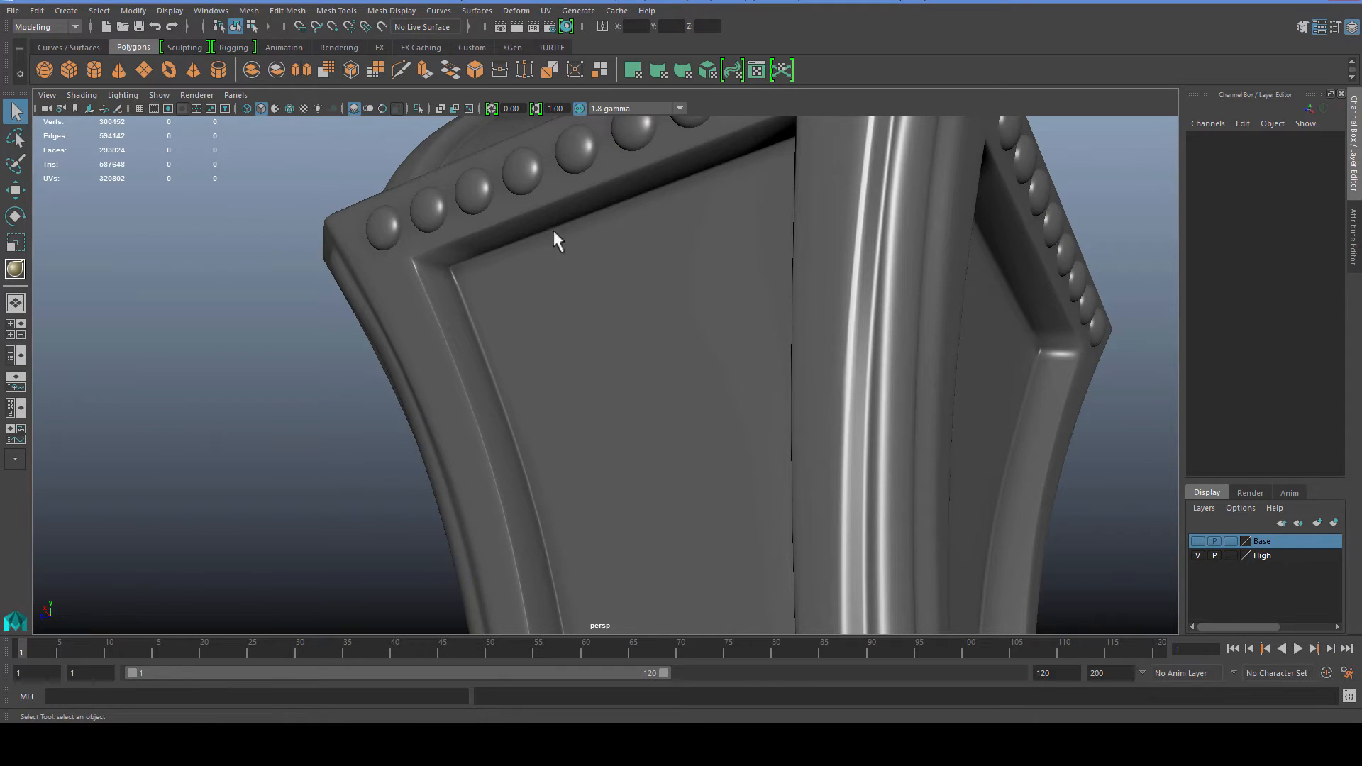
Step: Select the lantern's domed roof and inspect its panel edges from the front and above
scroll(652, 588, down, 3)
alt+drag(569, 486, 845, 221)
click(841, 411)
scroll(864, 423, up, 3)
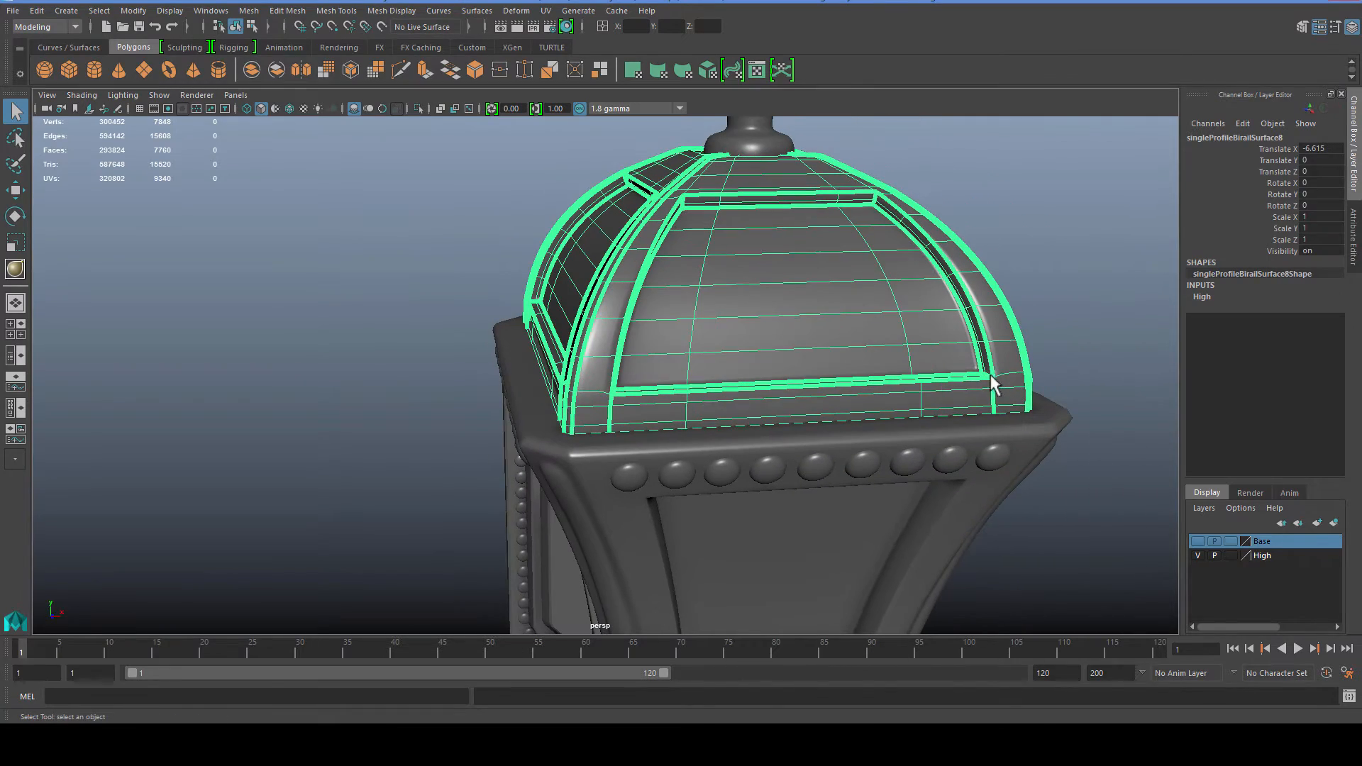
alt+drag(642, 227, 1031, 271)
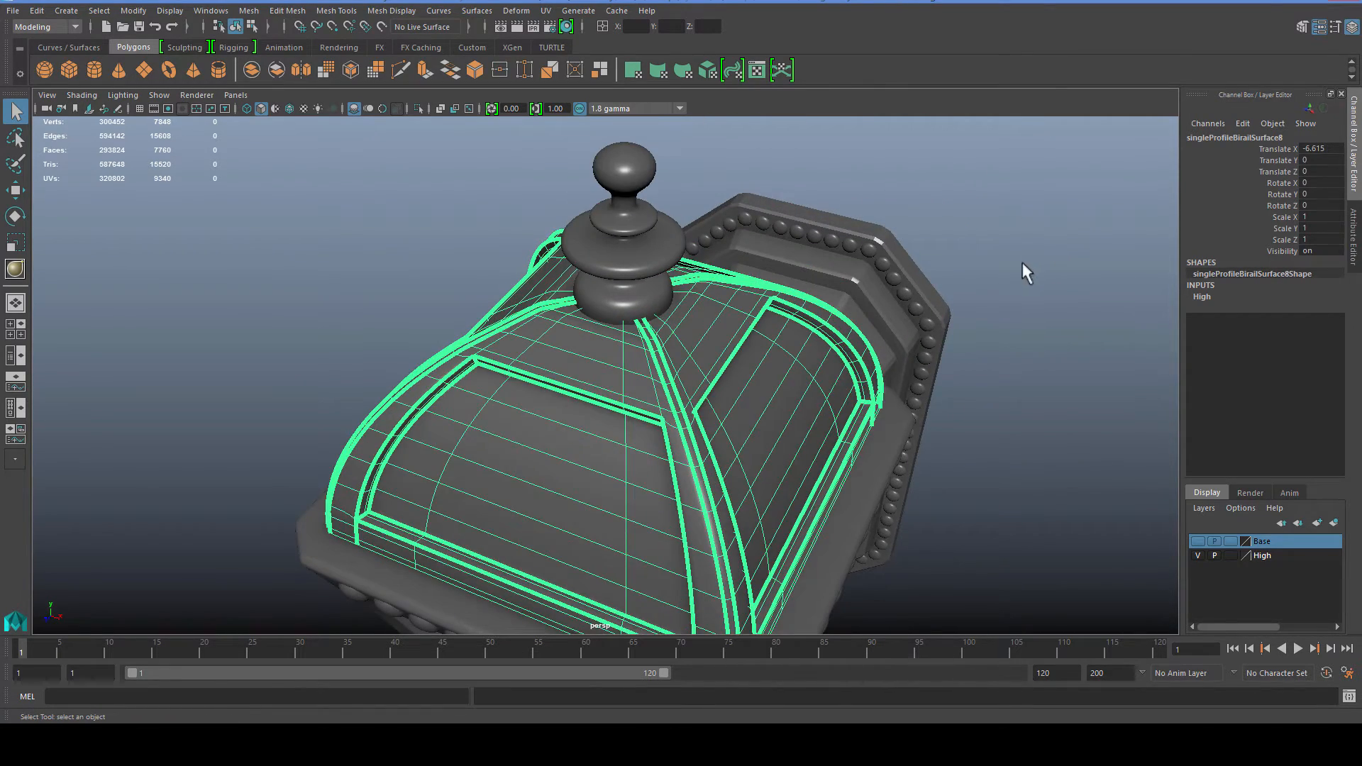
click(1022, 264)
Step: Review the whole high-poly sconce from a distance with nothing selected
scroll(758, 497, down, 5)
alt+middle_drag(734, 561, 688, 450)
alt+drag(688, 450, 566, 429)
scroll(648, 383, down, 3)
scroll(566, 428, down, 1)
scroll(597, 386, up, 3)
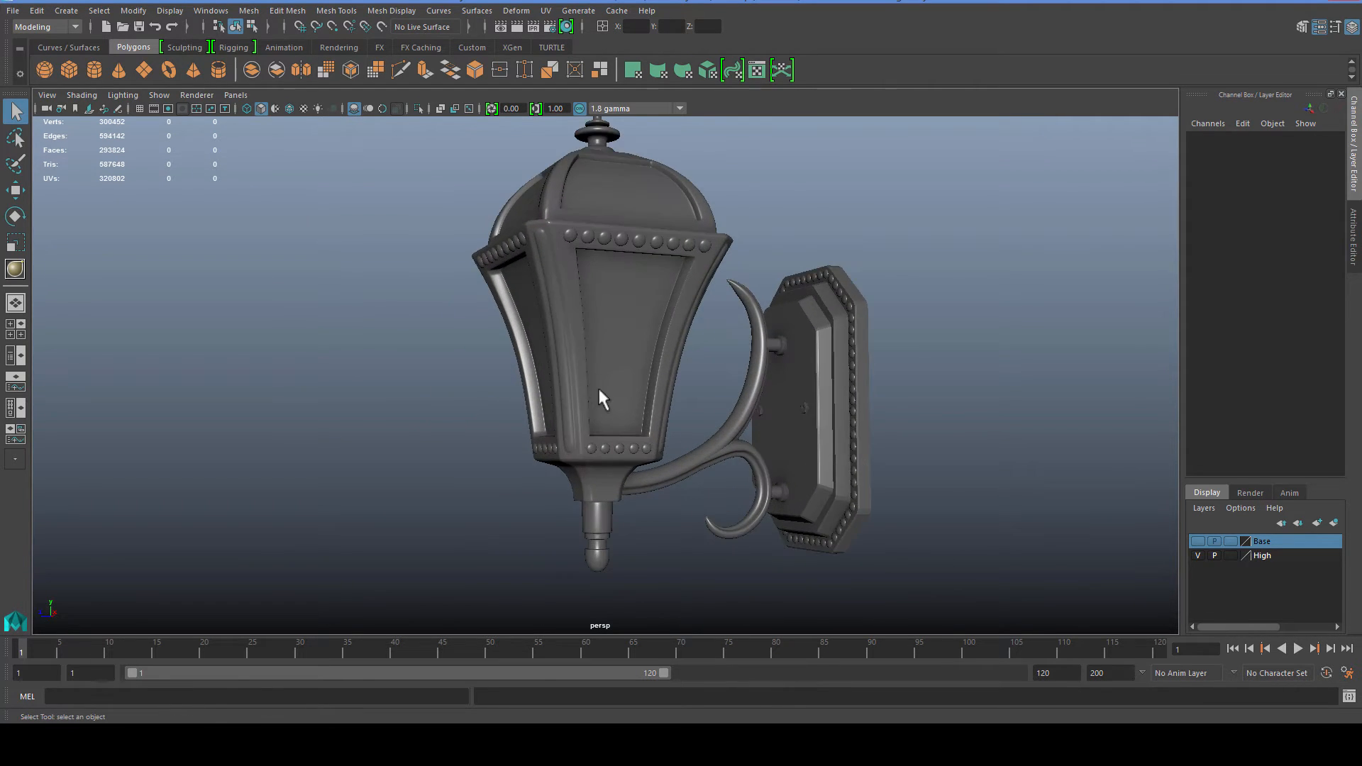
Step: Select the high-poly wall plate and switch its smooth mesh preview on and off
alt+drag(598, 386, 661, 445)
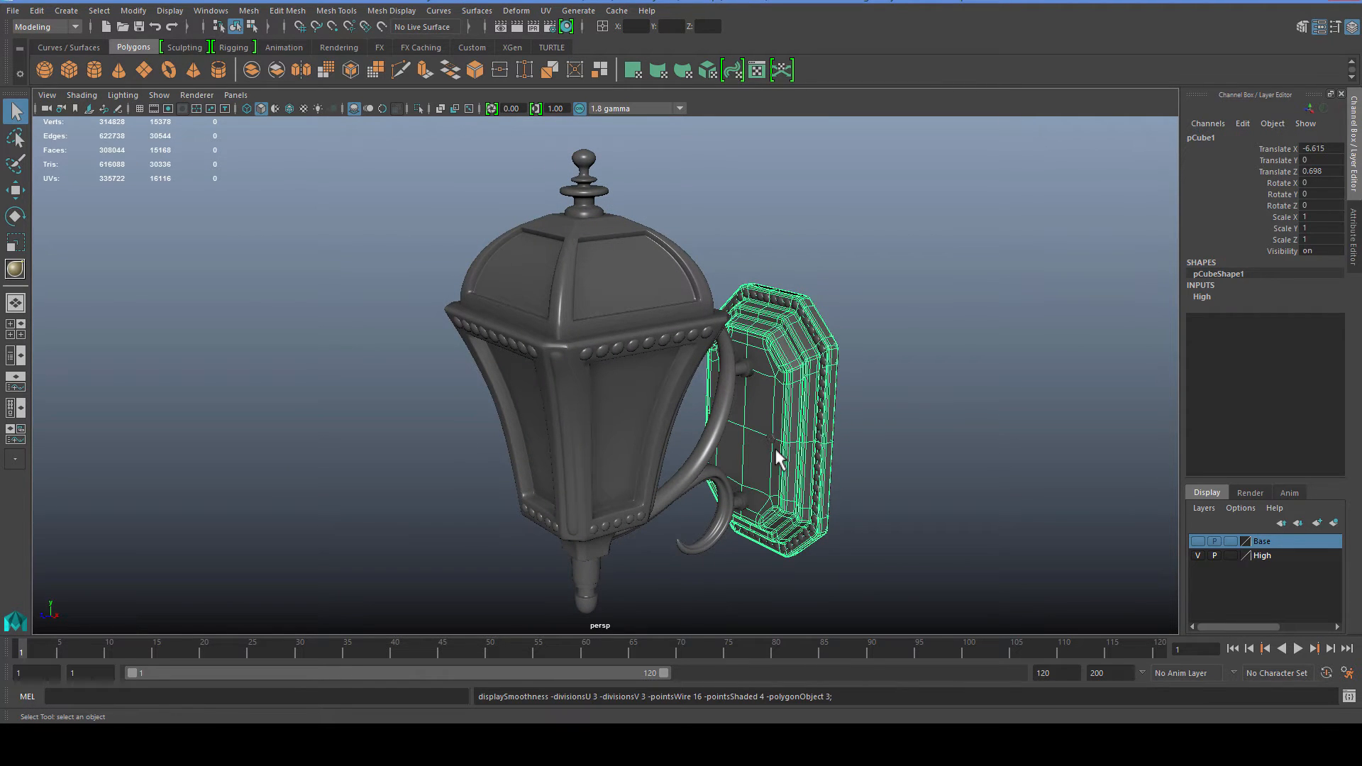
scroll(858, 517, up, 3)
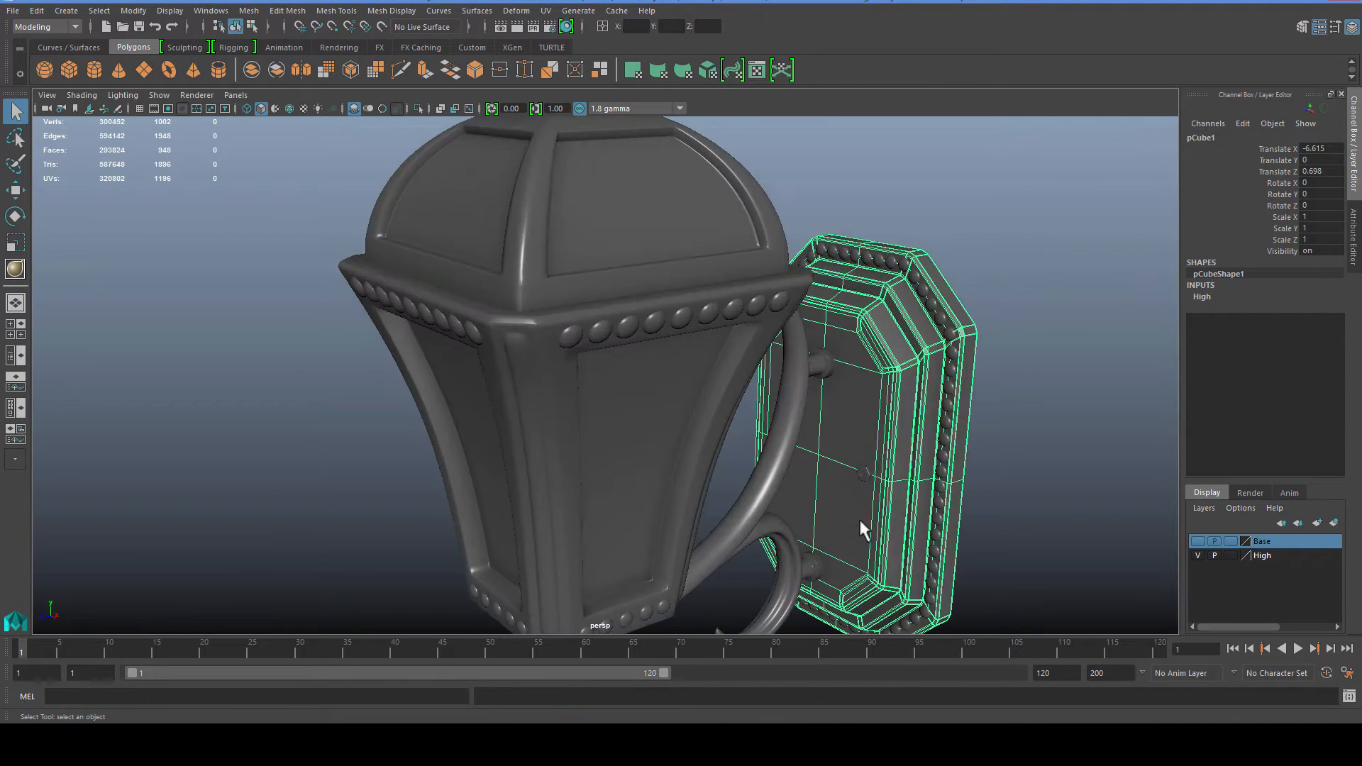
scroll(880, 515, down, 1)
Step: Duplicate the wall plate and move the copy along the X axis, clear of the sconce
alt+middle_drag(913, 511, 611, 421)
alt+drag(611, 422, 623, 423)
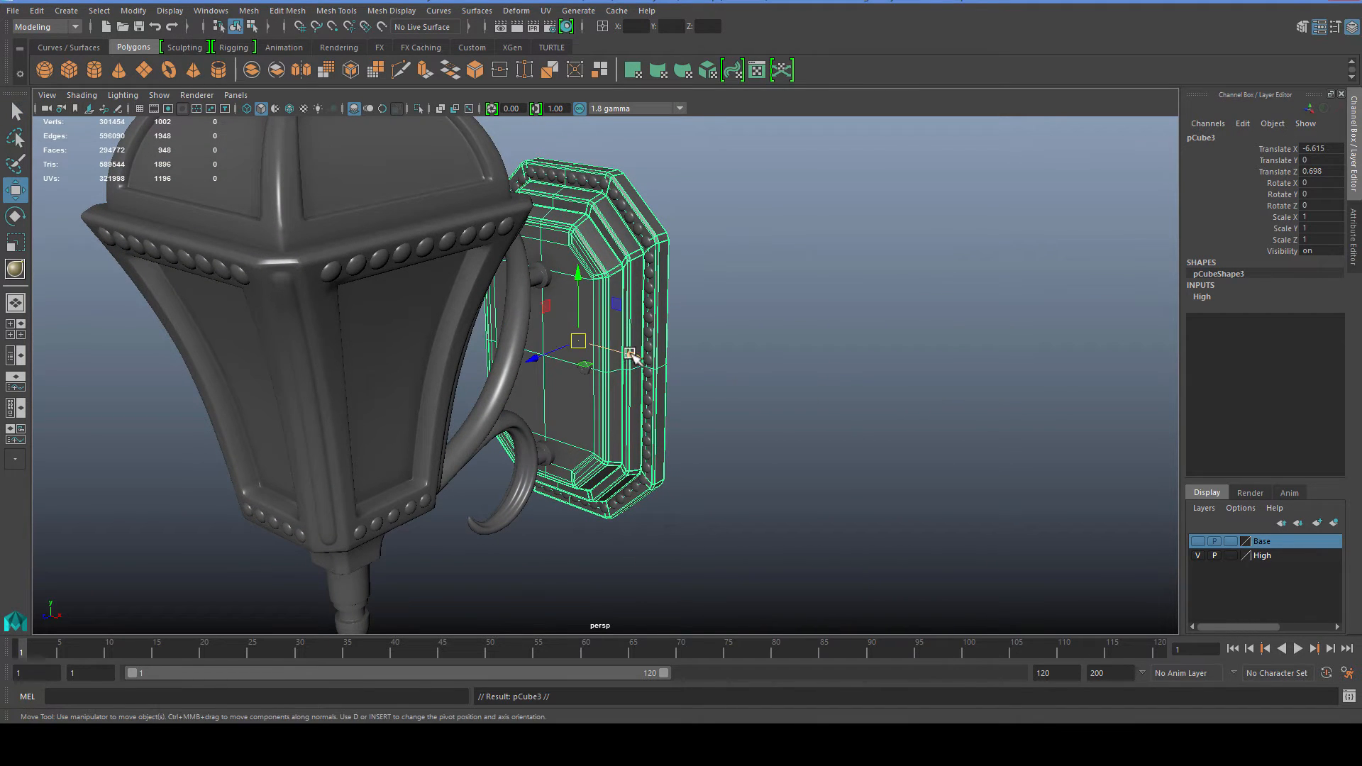
drag(634, 357, 1164, 496)
Step: Select the original wall plate and compare its bevelled edges with smooth mesh preview on and off
click(577, 351)
scroll(578, 353, up, 3)
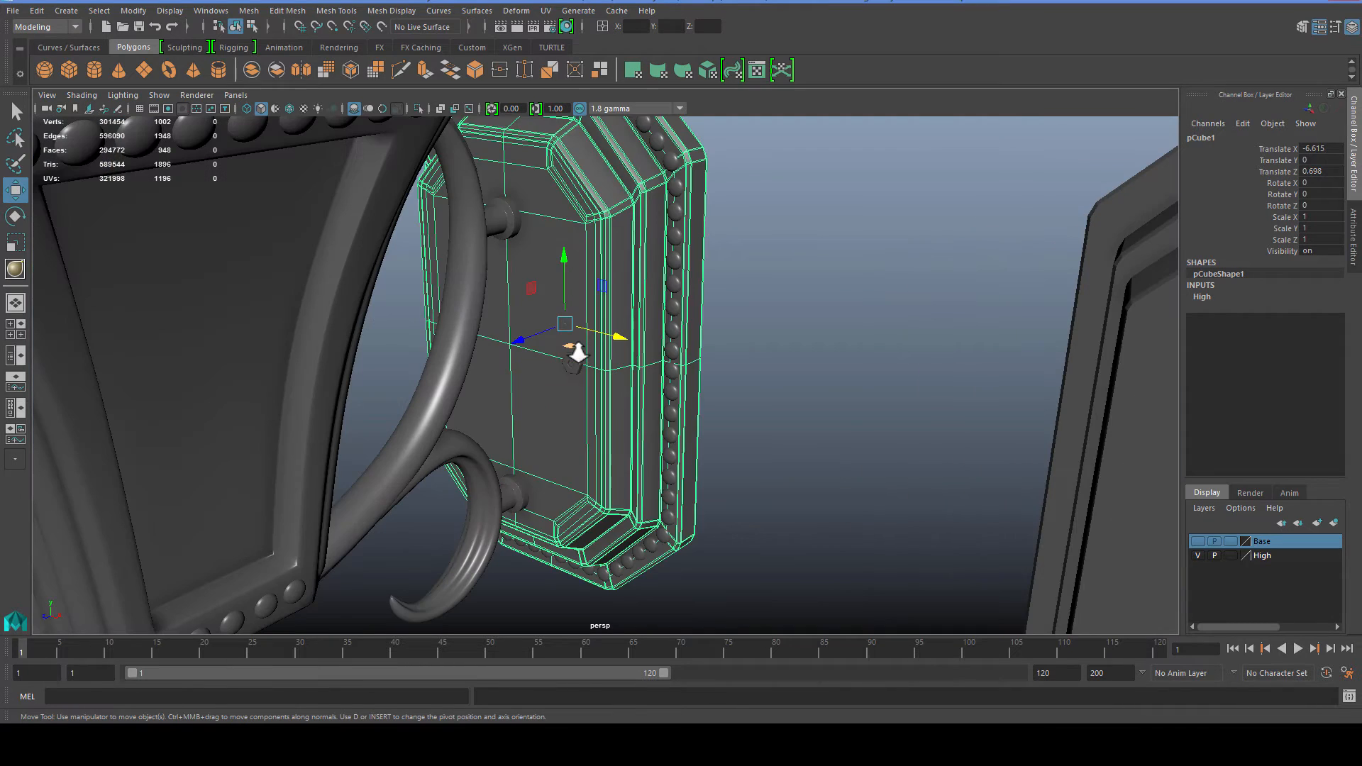
alt+drag(721, 307, 593, 411)
click(593, 411)
click(355, 385)
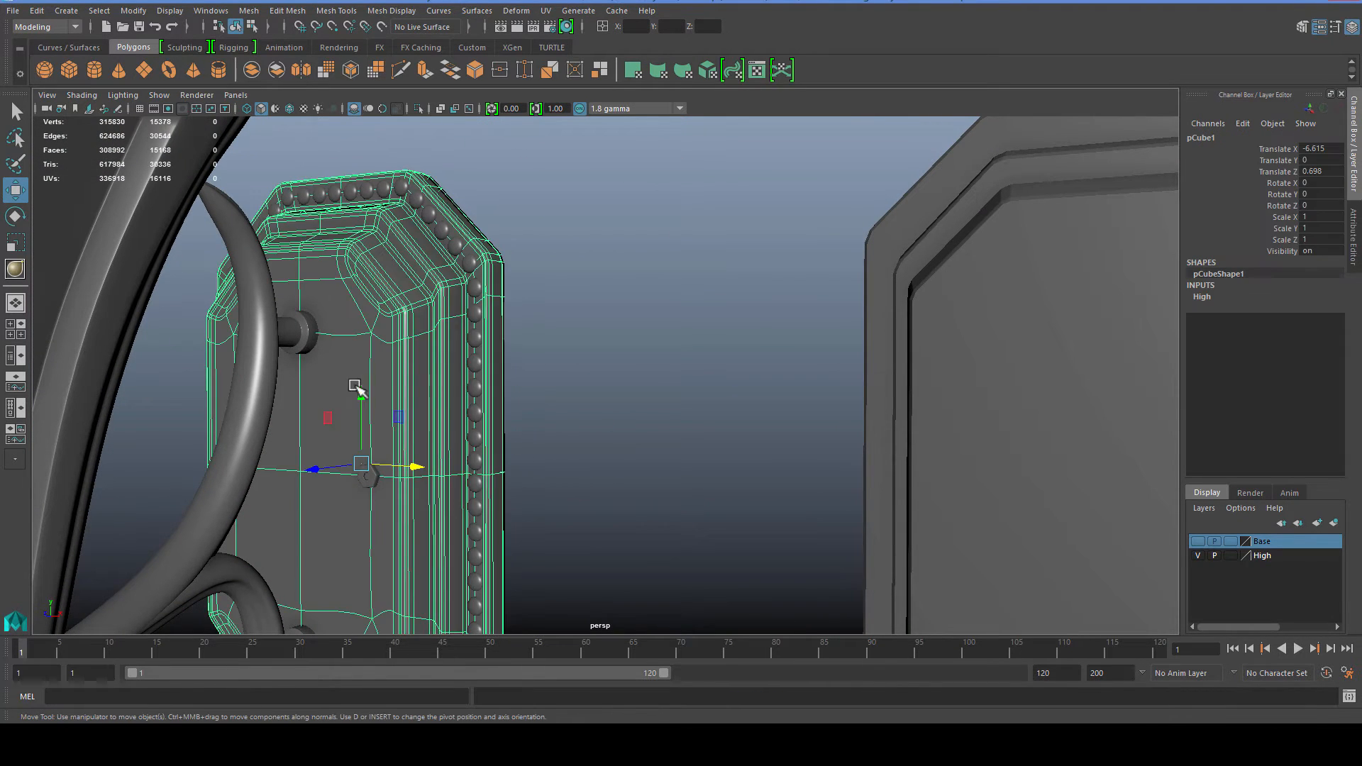
click(538, 367)
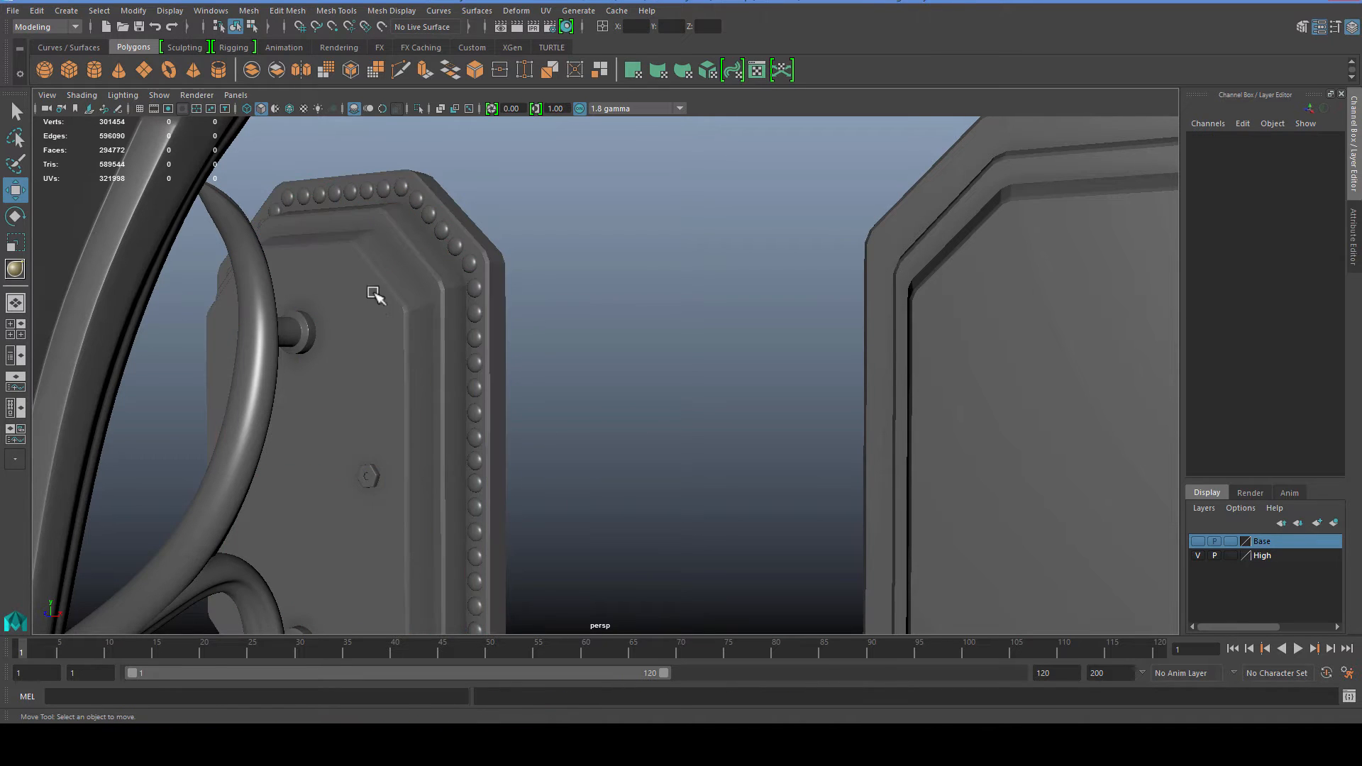
Step: Select the duplicated wall plate and apply the Smooth operation to its mesh
click(374, 293)
click(589, 437)
alt+middle_drag(517, 423, 305, 307)
click(861, 368)
scroll(861, 368, down, 4)
alt+drag(861, 368, 750, 415)
scroll(725, 394, up, 3)
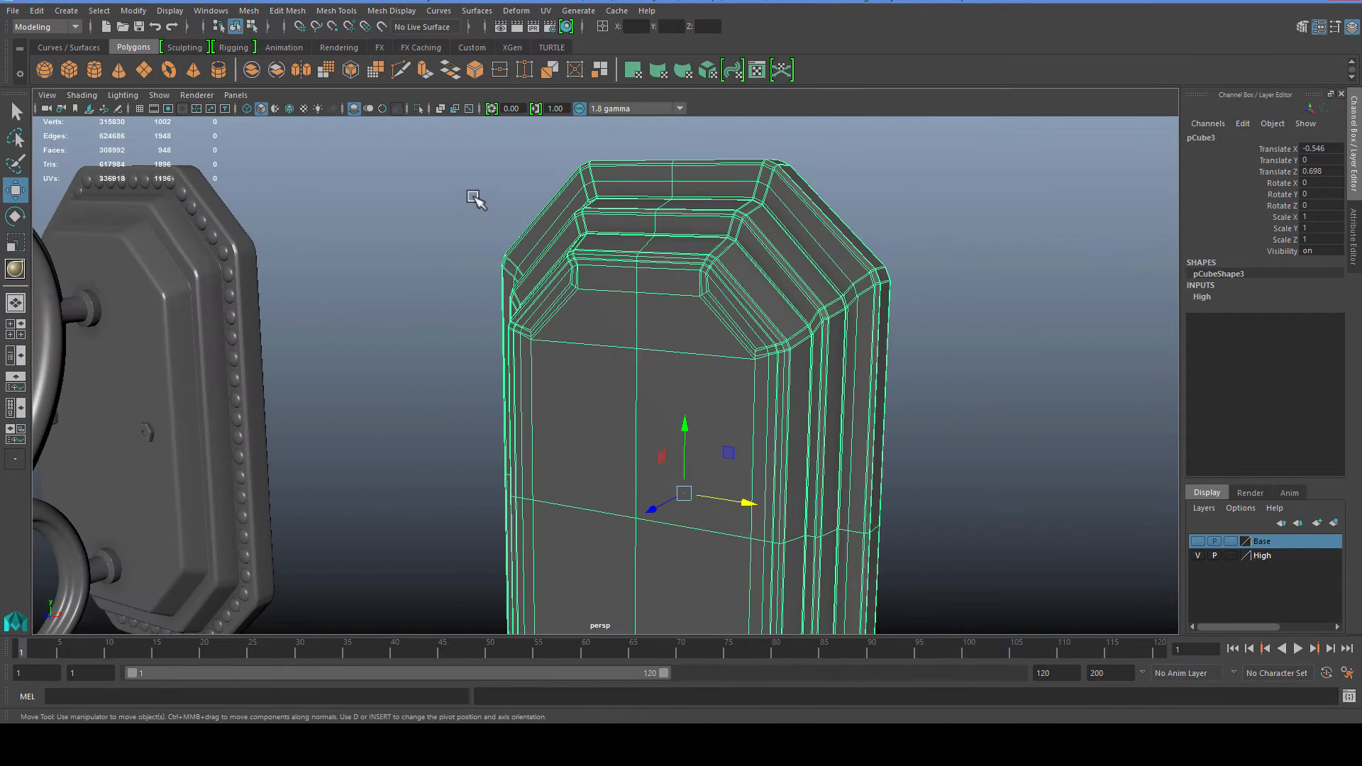
click(288, 11)
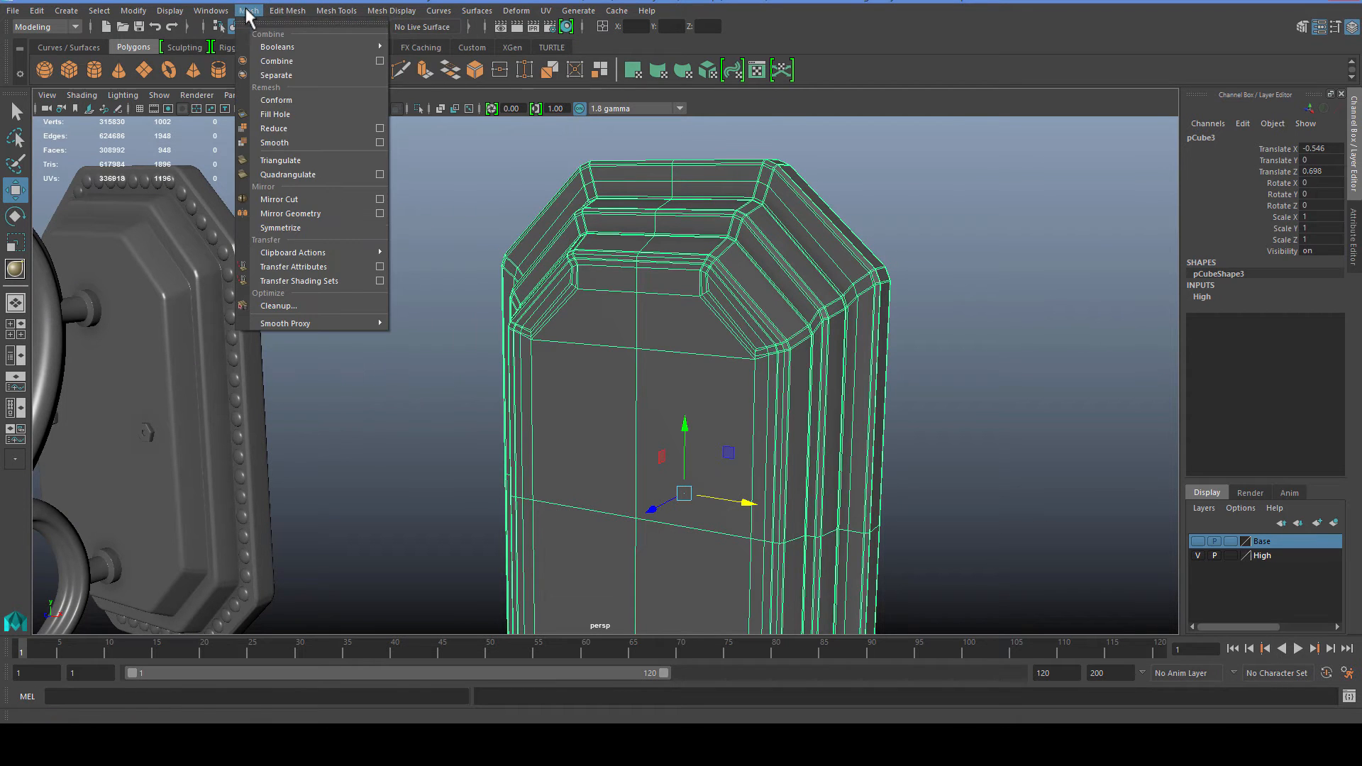
click(273, 142)
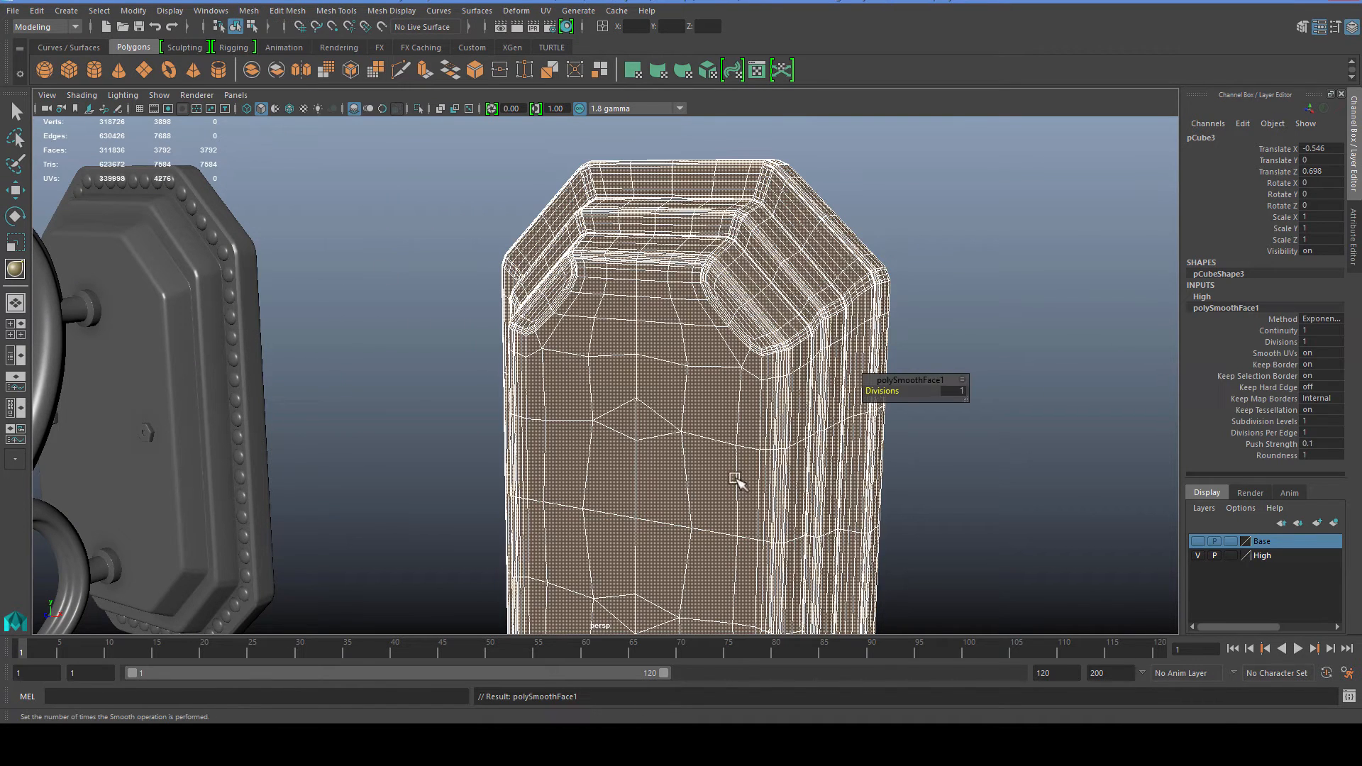
Step: Set the Smooth operation's divisions to 4 on the duplicated wall plate
scroll(1118, 475, up, 5)
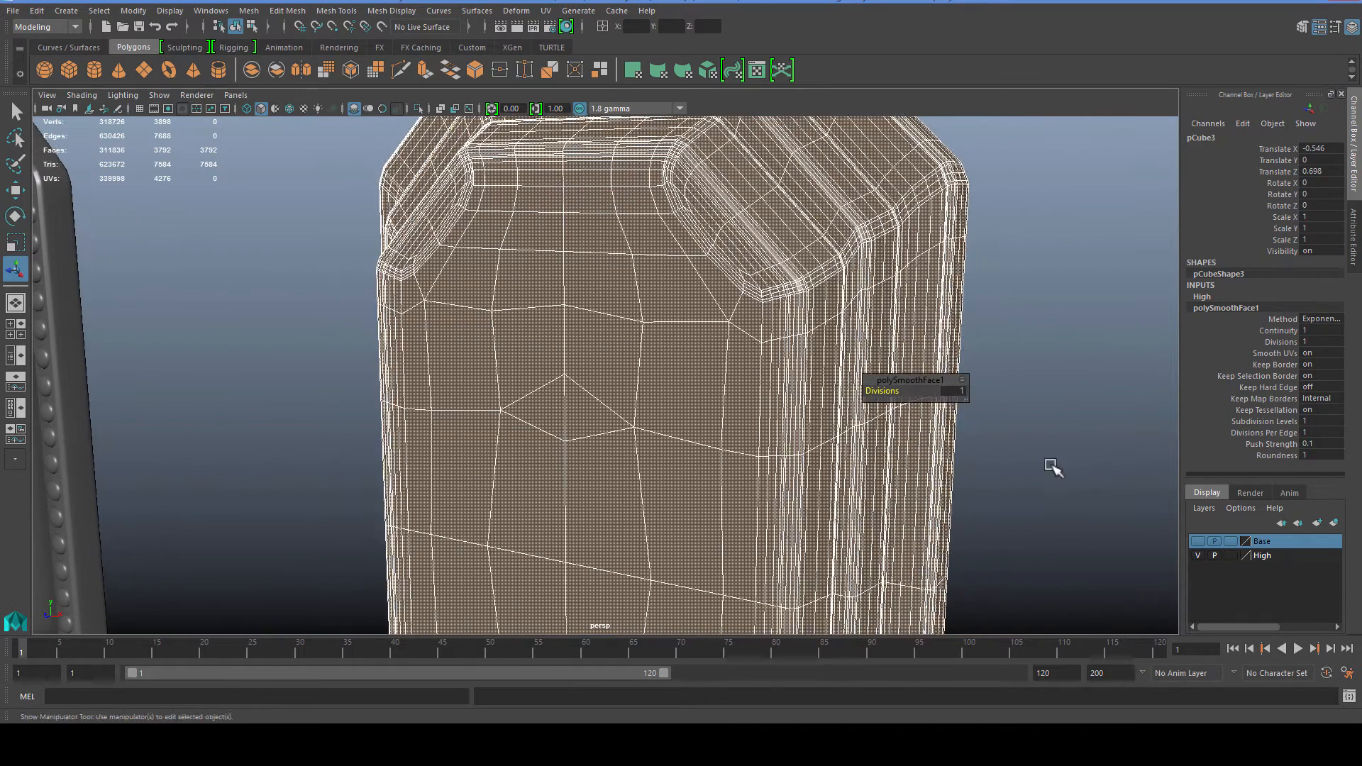
click(967, 452)
click(702, 346)
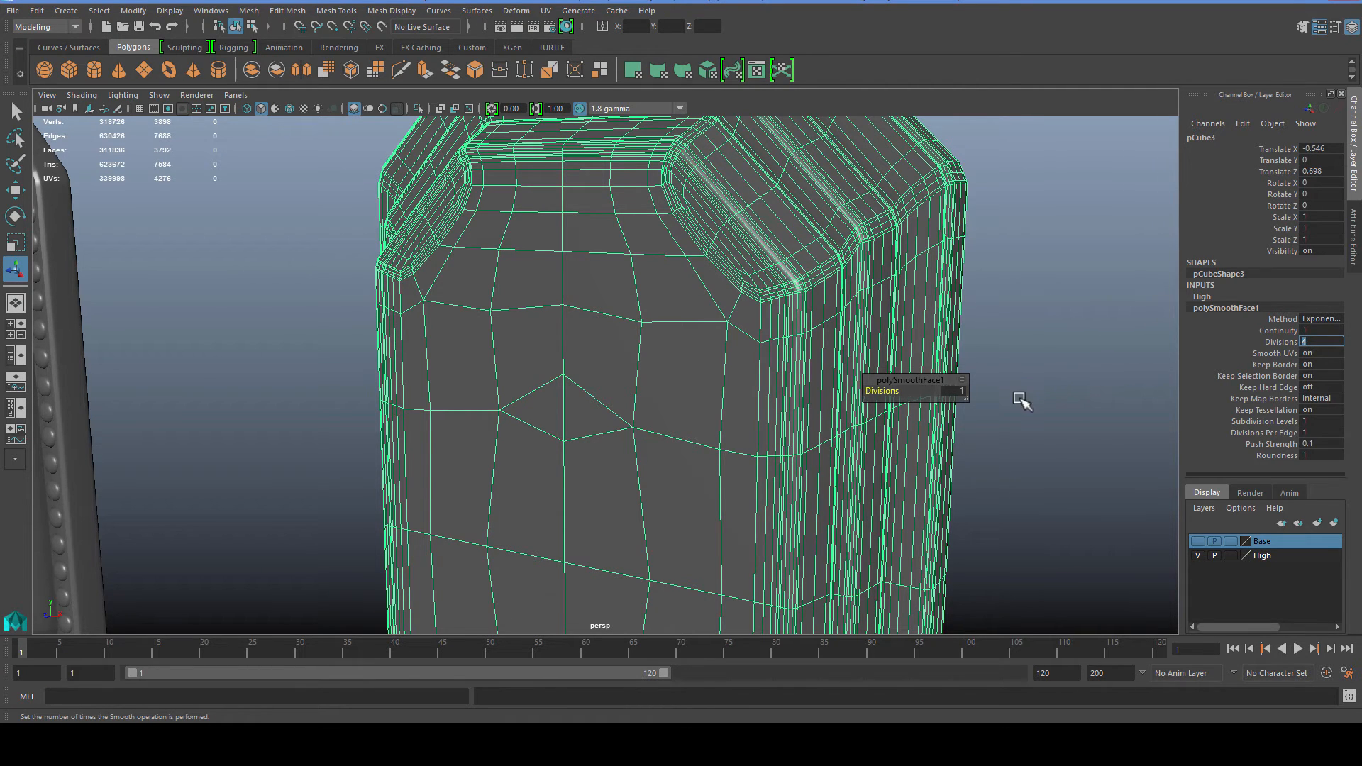
key(Return)
click(1058, 369)
click(783, 389)
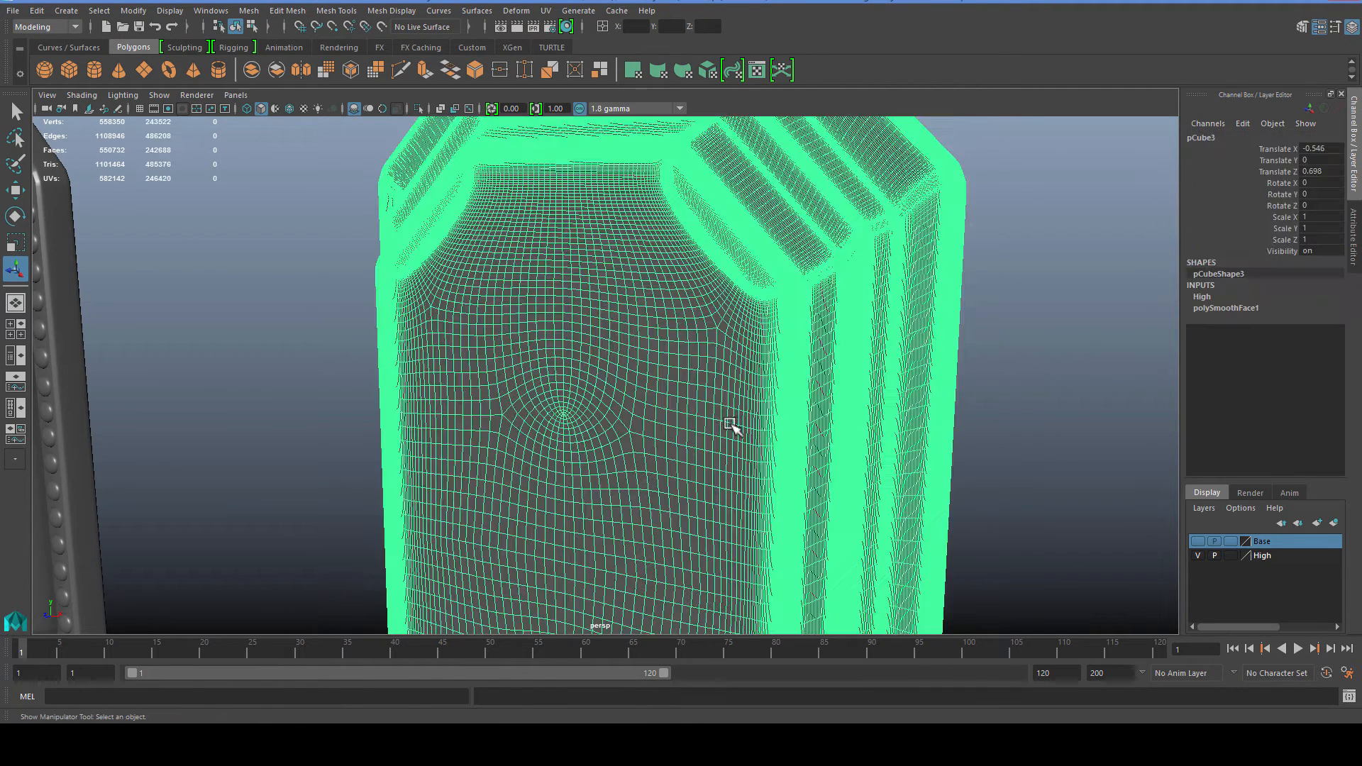
Step: Examine the smoothed copy's mesh density and bevelled edges, selected and unselected, and compare them with the original wall plate
alt+drag(730, 425, 696, 450)
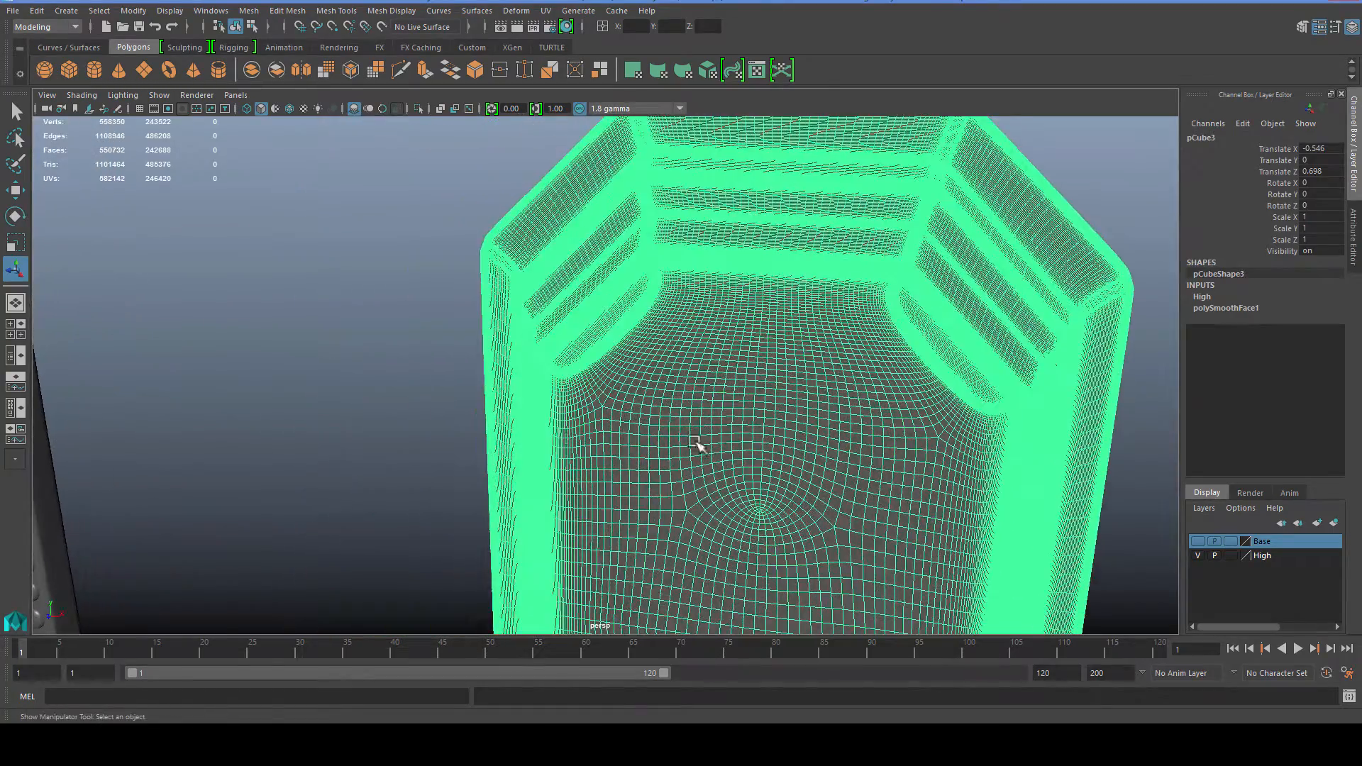
click(469, 426)
alt+drag(562, 434, 705, 407)
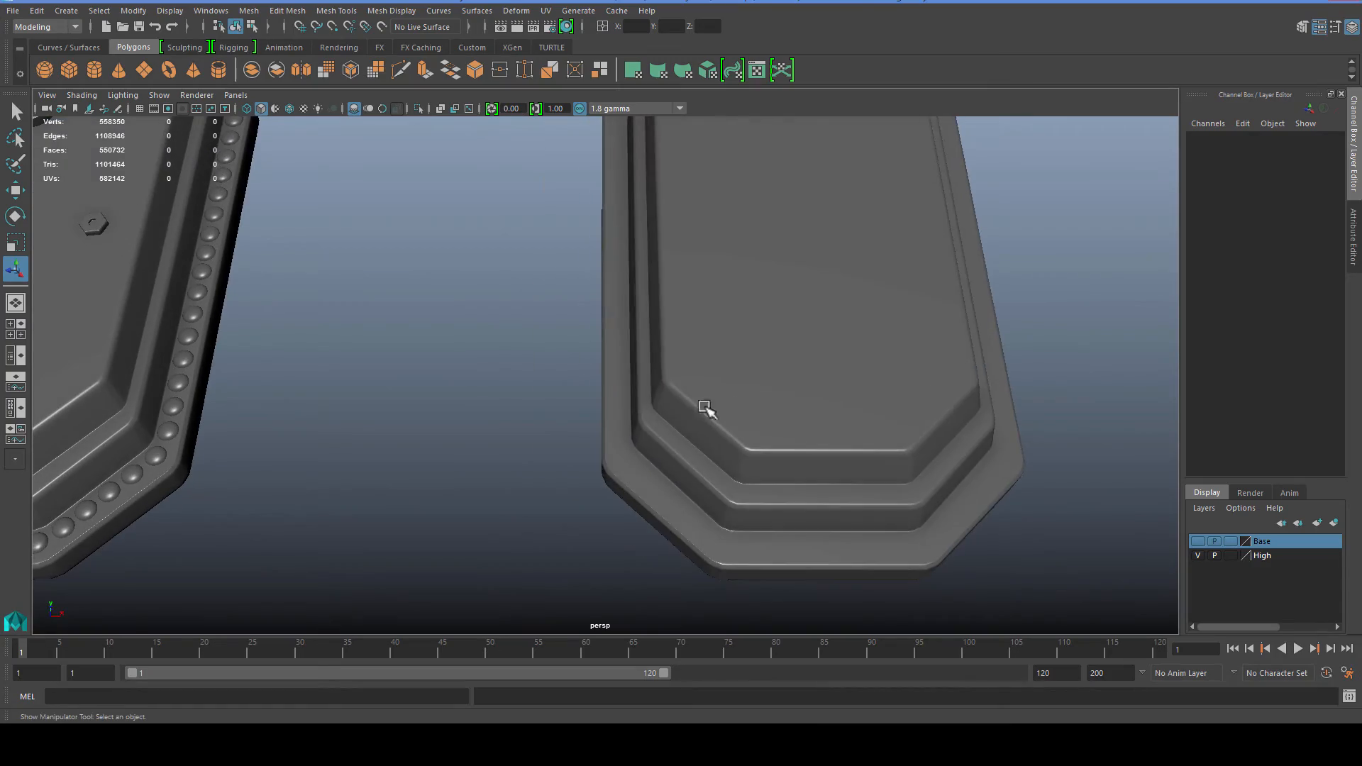
click(696, 402)
key(f)
mouse_move(606, 474)
alt+mouse_down()
mouse_move(258, 390)
mouse_move(343, 413)
mouse_move(307, 441)
mouse_move(220, 433)
mouse_move(307, 398)
mouse_move(569, 444)
mouse_move(529, 423)
mouse_move(525, 473)
mouse_move(596, 386)
mouse_move(587, 487)
alt+mouse_up()
click(307, 398)
scroll(709, 343, up, 3)
click(750, 383)
alt+drag(750, 383, 256, 439)
click(257, 438)
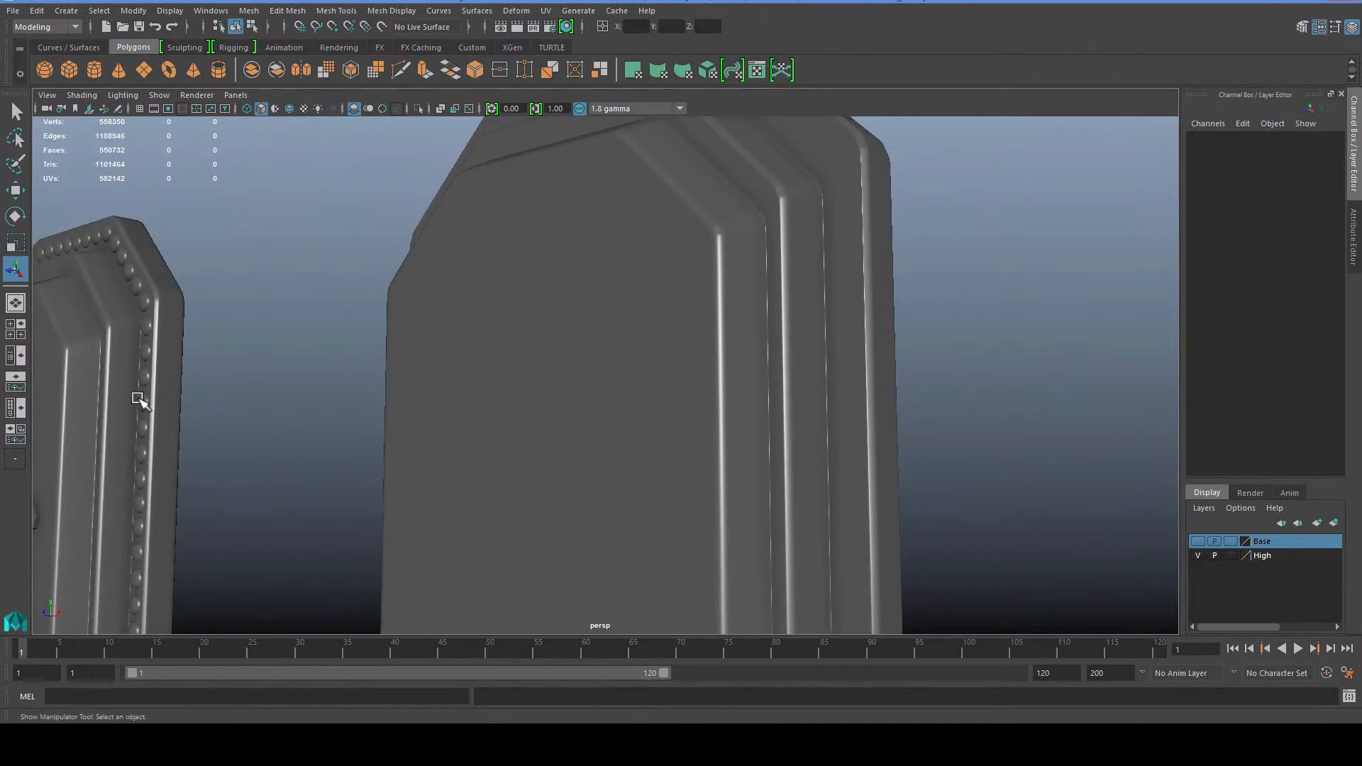
Step: Select the duplicated wall plate and reduce its Smooth divisions to 3
click(683, 419)
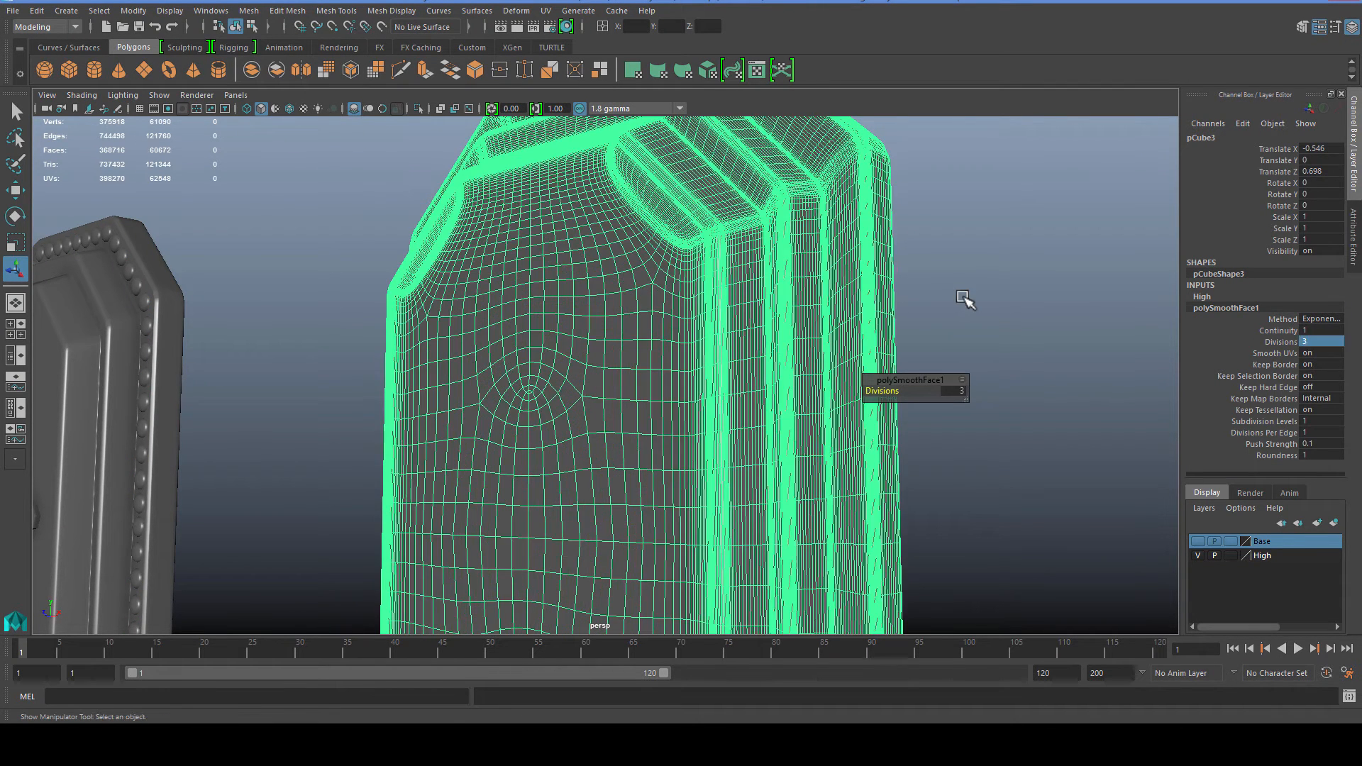
alt+drag(964, 300, 676, 319)
Step: Select the original wall plate on the sconce and examine its wireframe up close and from a distance
click(530, 450)
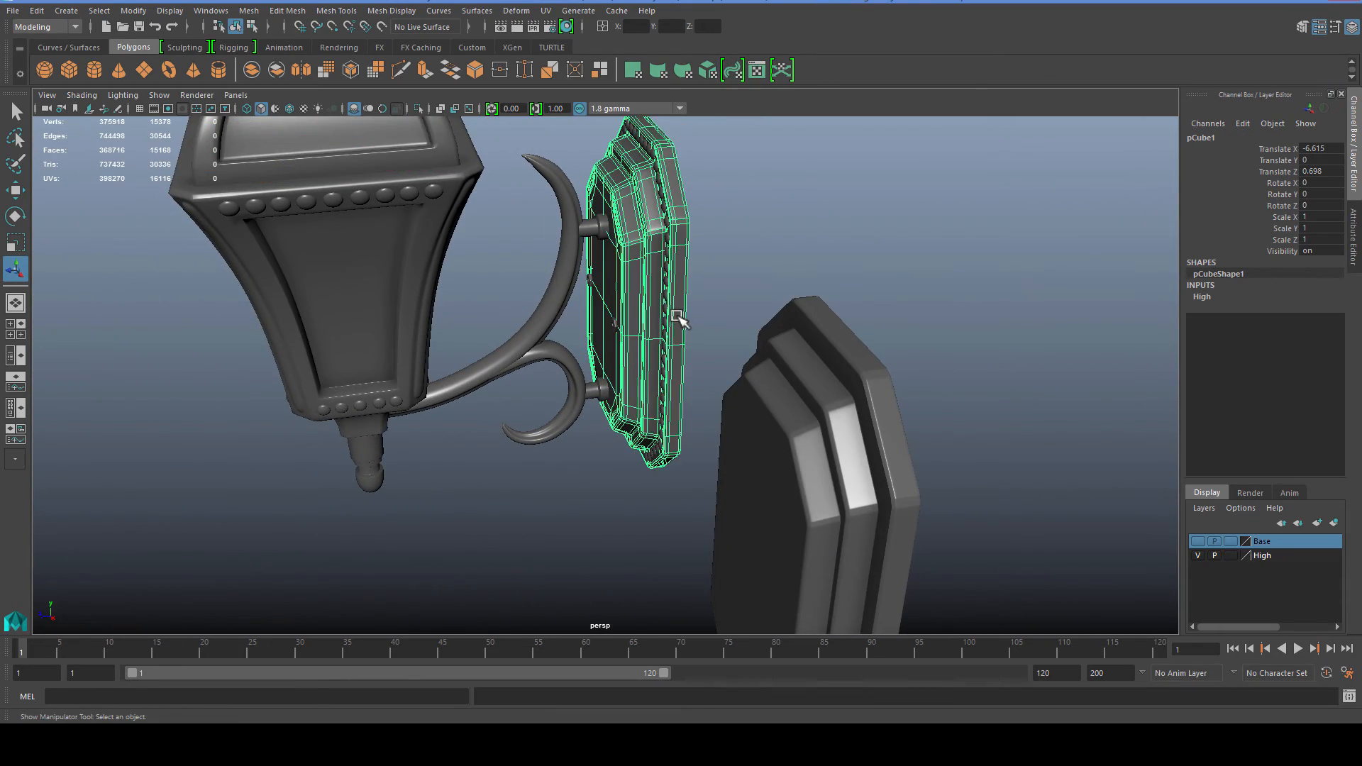
alt+middle_drag(676, 316, 693, 438)
scroll(608, 410, up, 5)
alt+drag(608, 410, 655, 364)
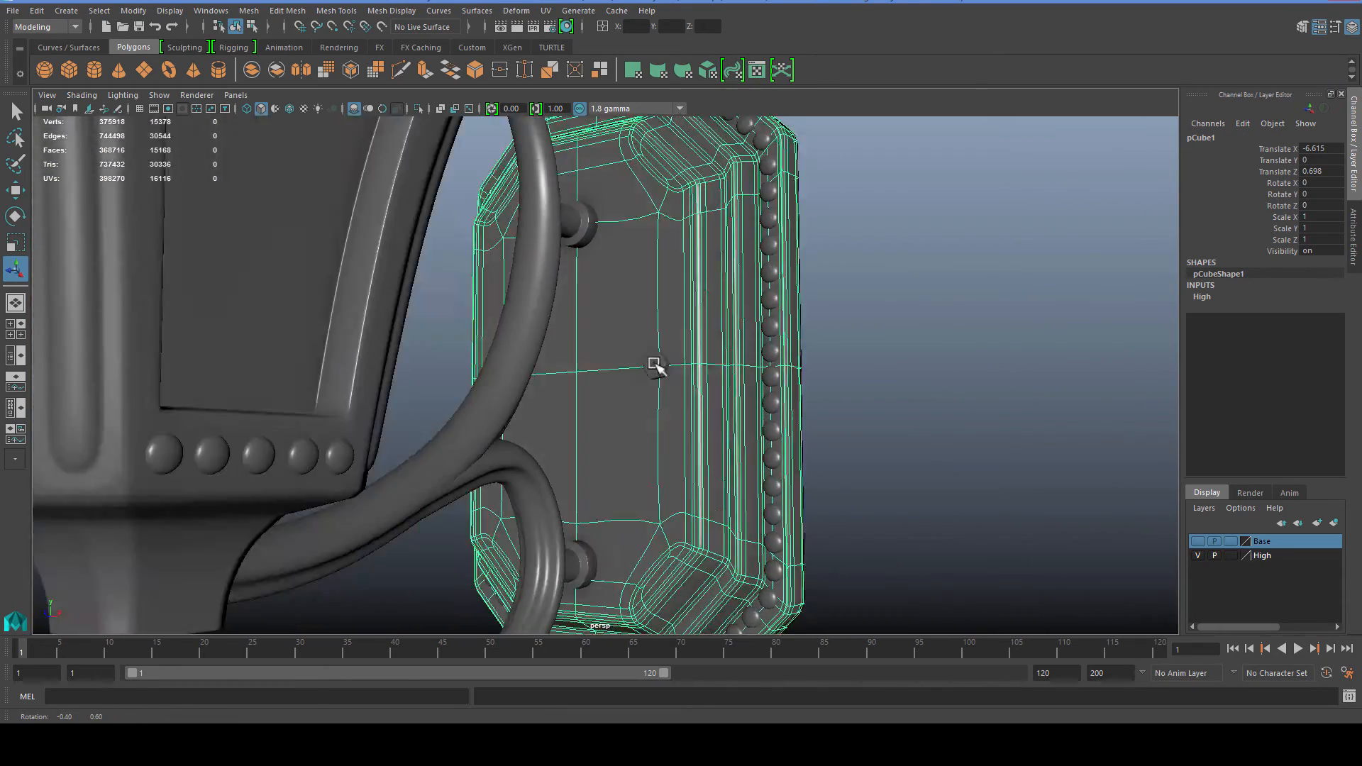
scroll(628, 386, down, 5)
mouse_move(540, 463)
alt+mouse_down()
mouse_move(557, 466)
mouse_move(549, 441)
alt+mouse_up()
scroll(548, 442, down, 3)
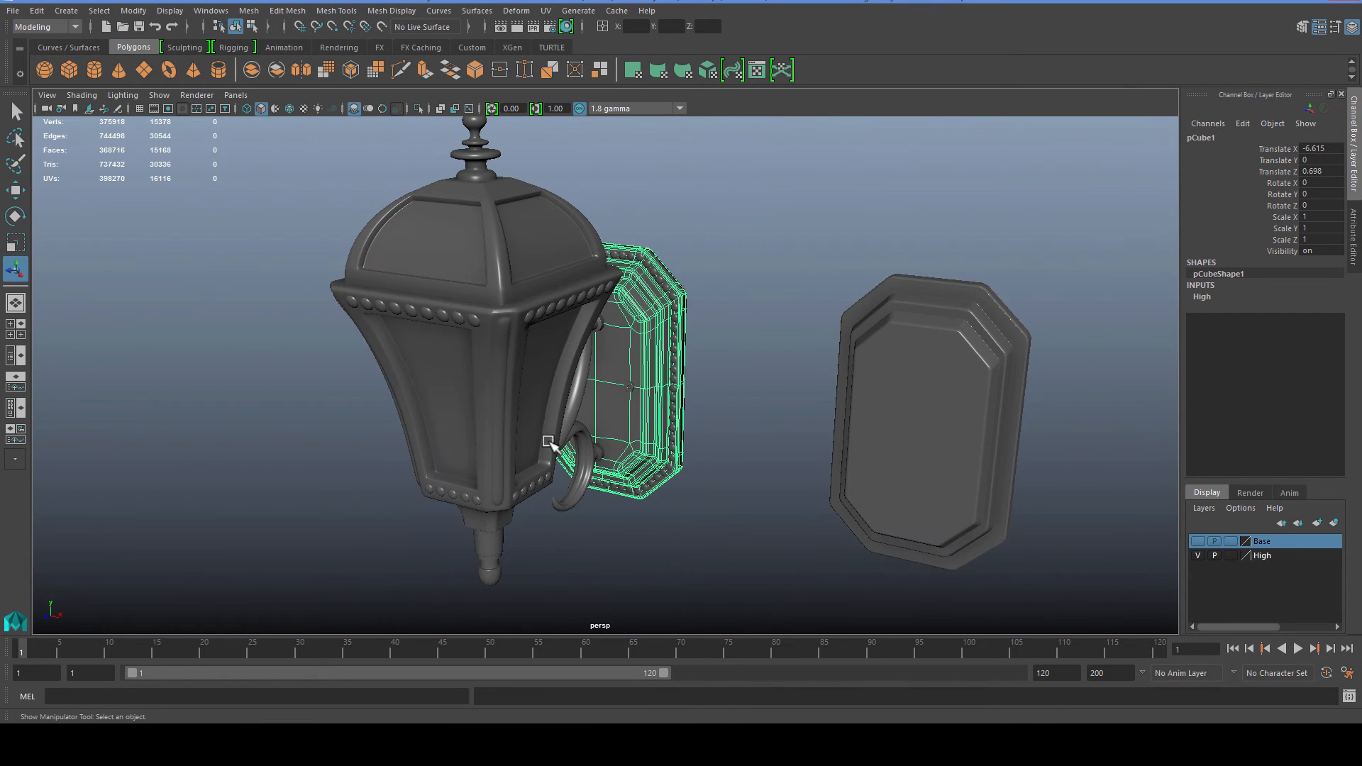
Step: Delete the smoothed duplicate of the wall plate beside the sconce
click(673, 444)
scroll(719, 448, down, 3)
click(971, 435)
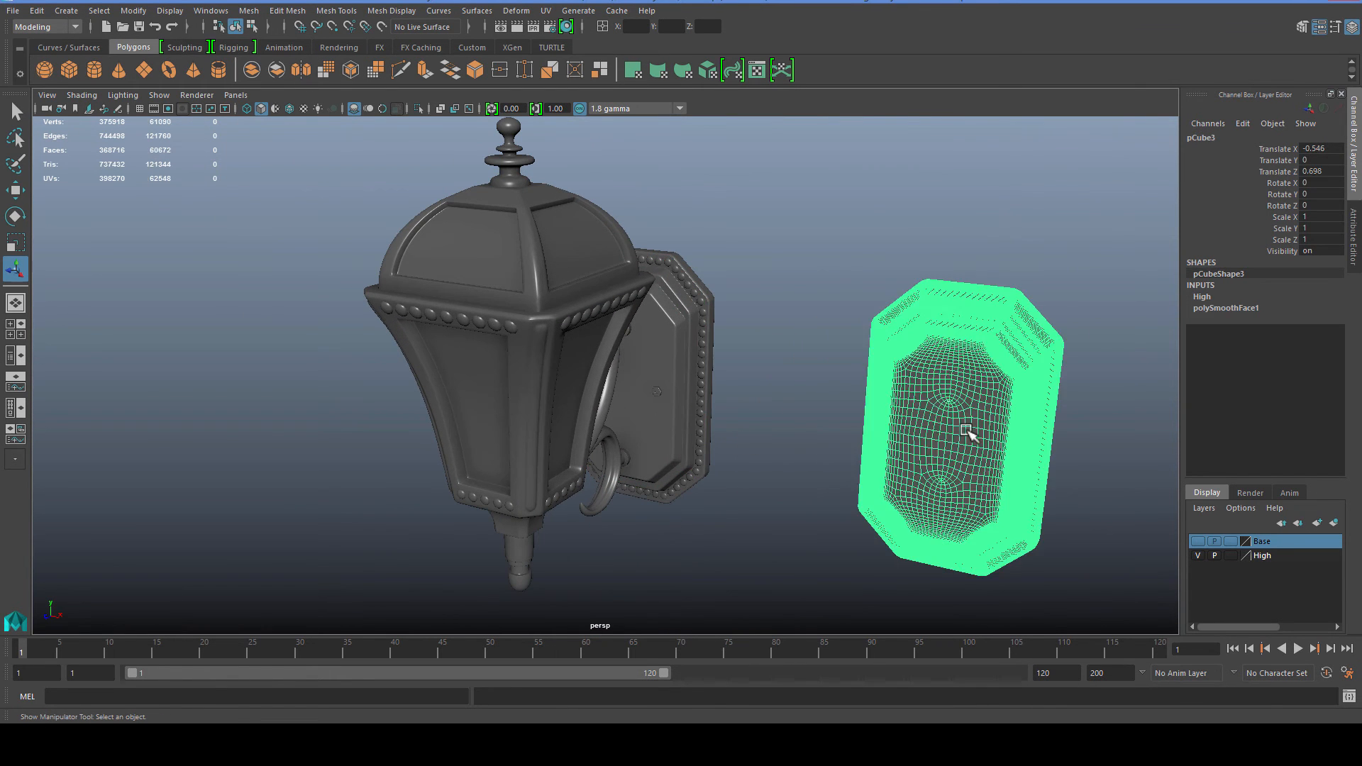
key(Delete)
scroll(822, 431, up, 3)
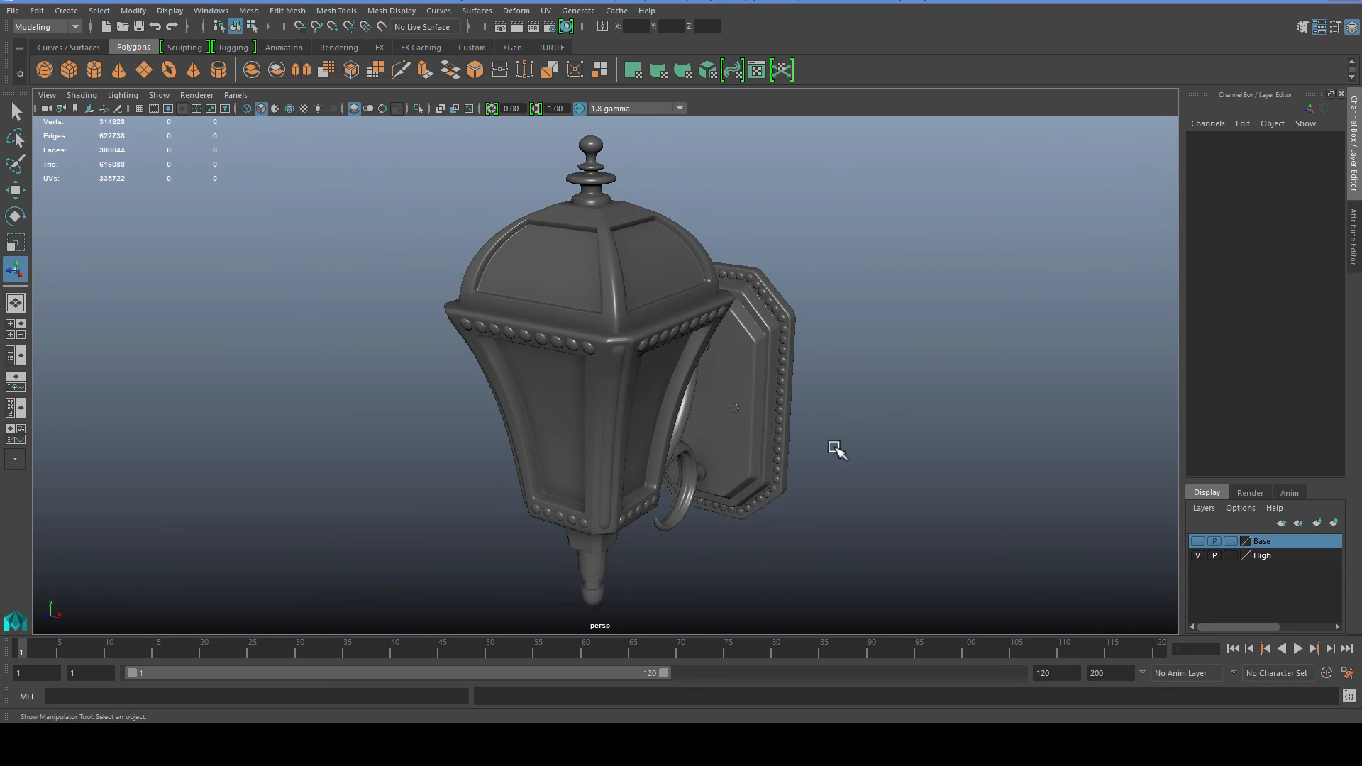